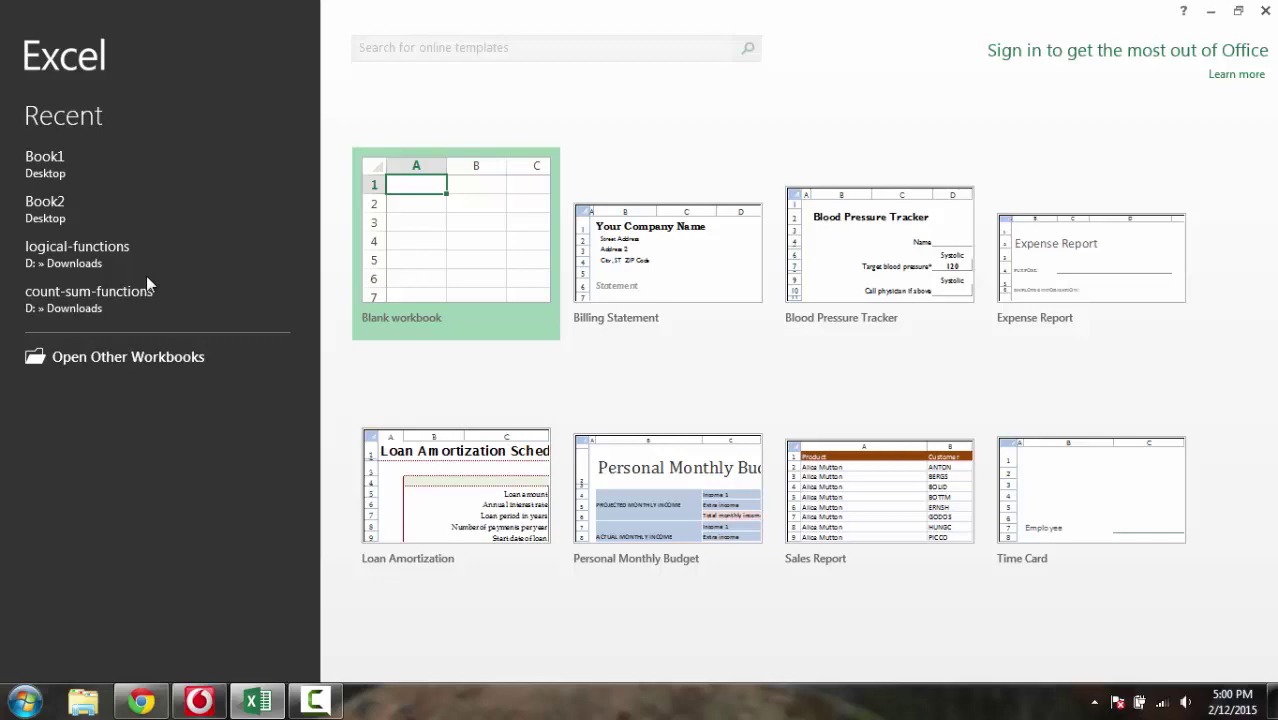
Create a blank workbook, Book1, from the Excel start screen.
left_click(442, 276)
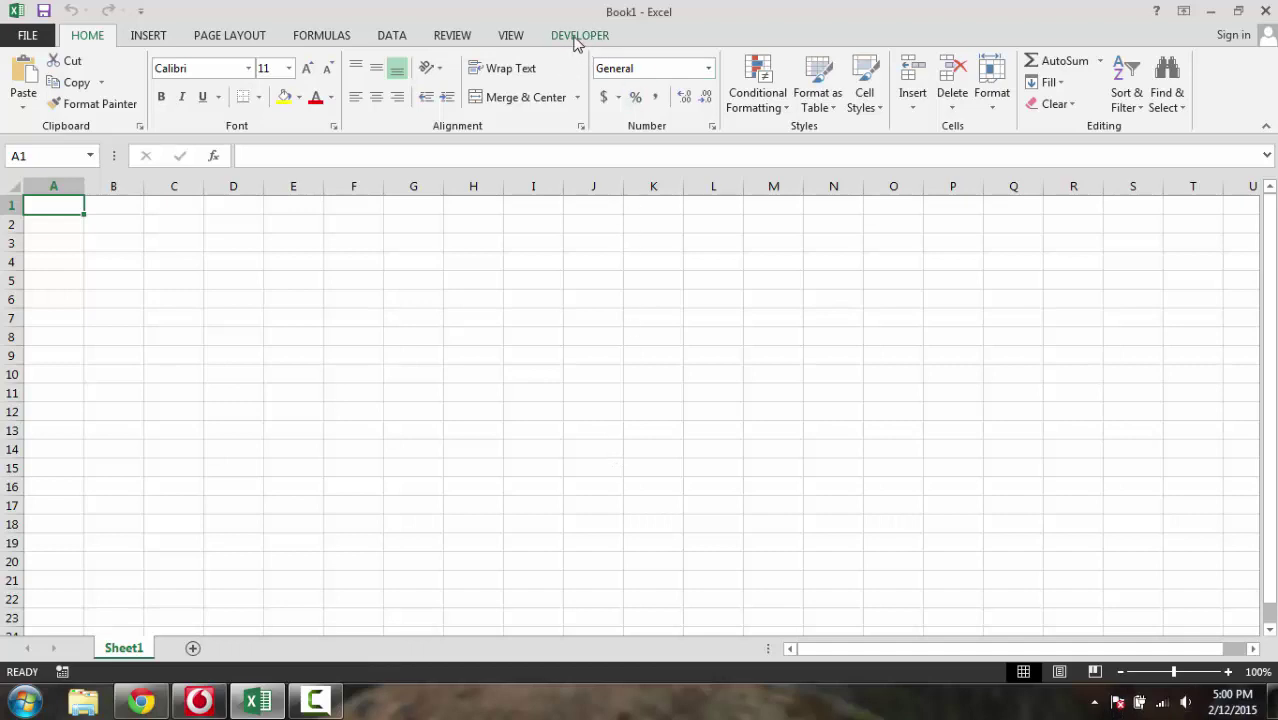
Show the DEVELOPER tab and the Customize Quick Access Toolbar menu.
left_click(575, 38)
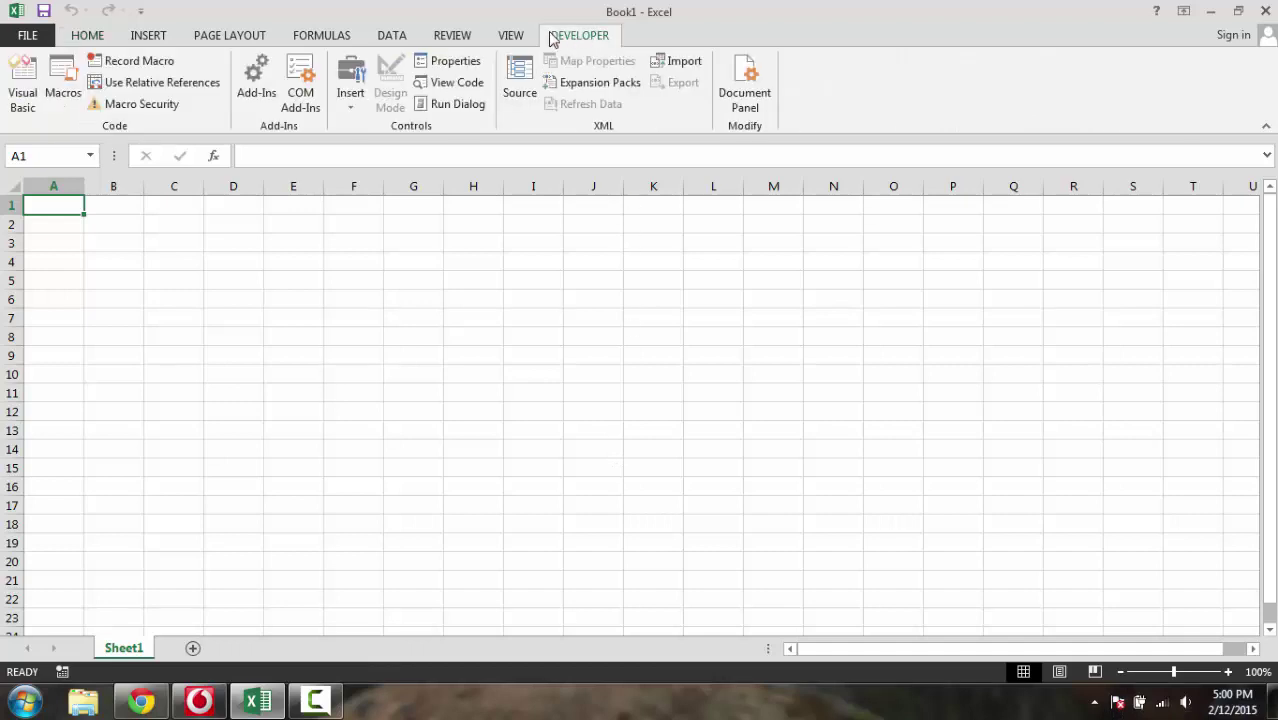
left_click(141, 10)
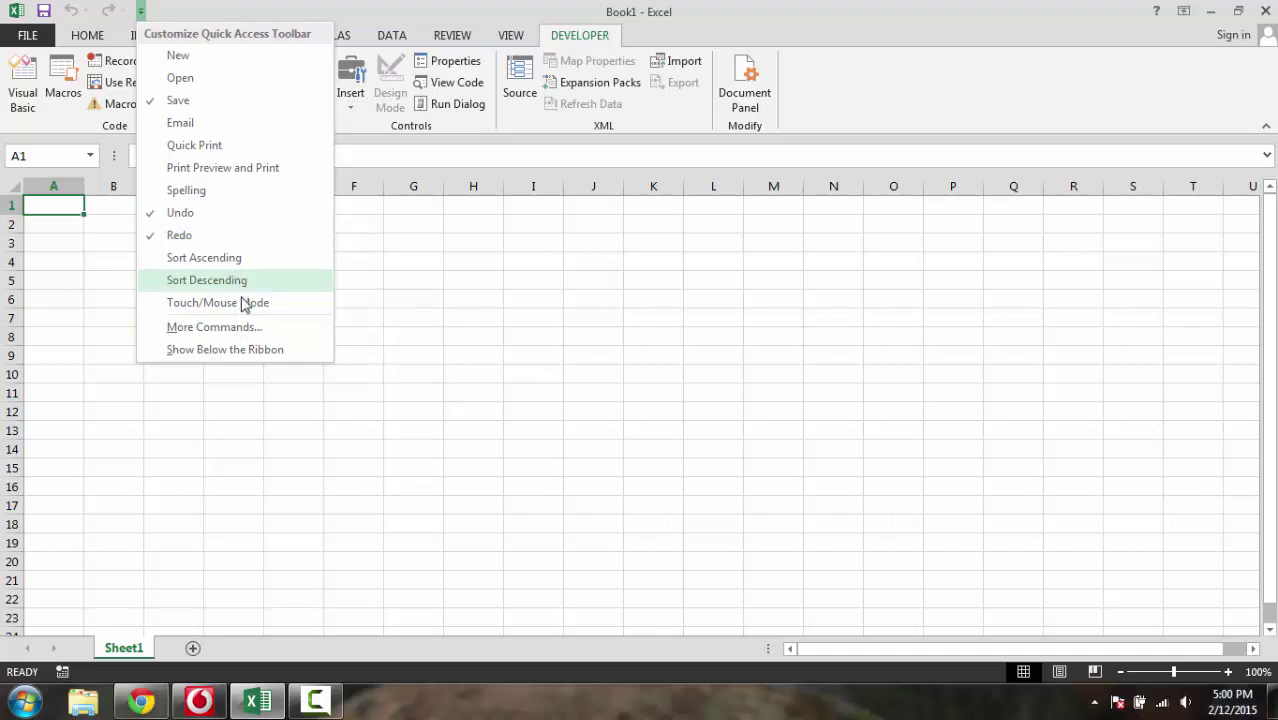
left_click(186, 328)
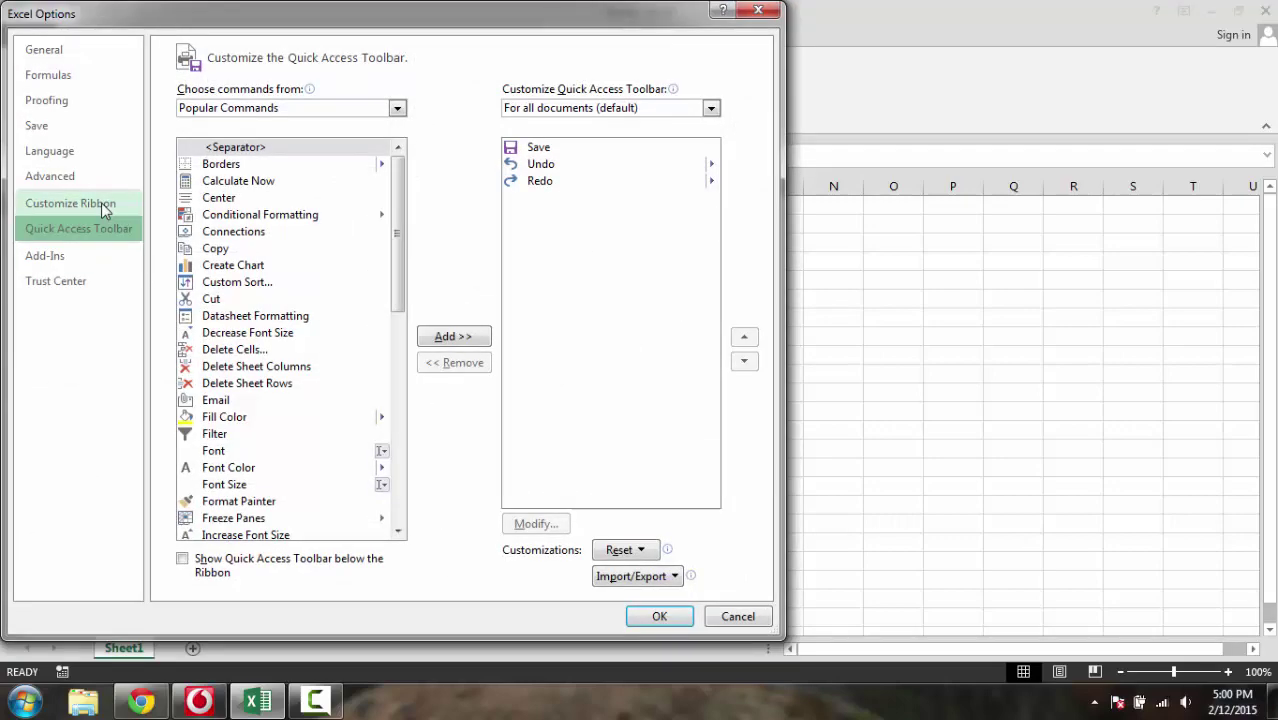
left_click(101, 202)
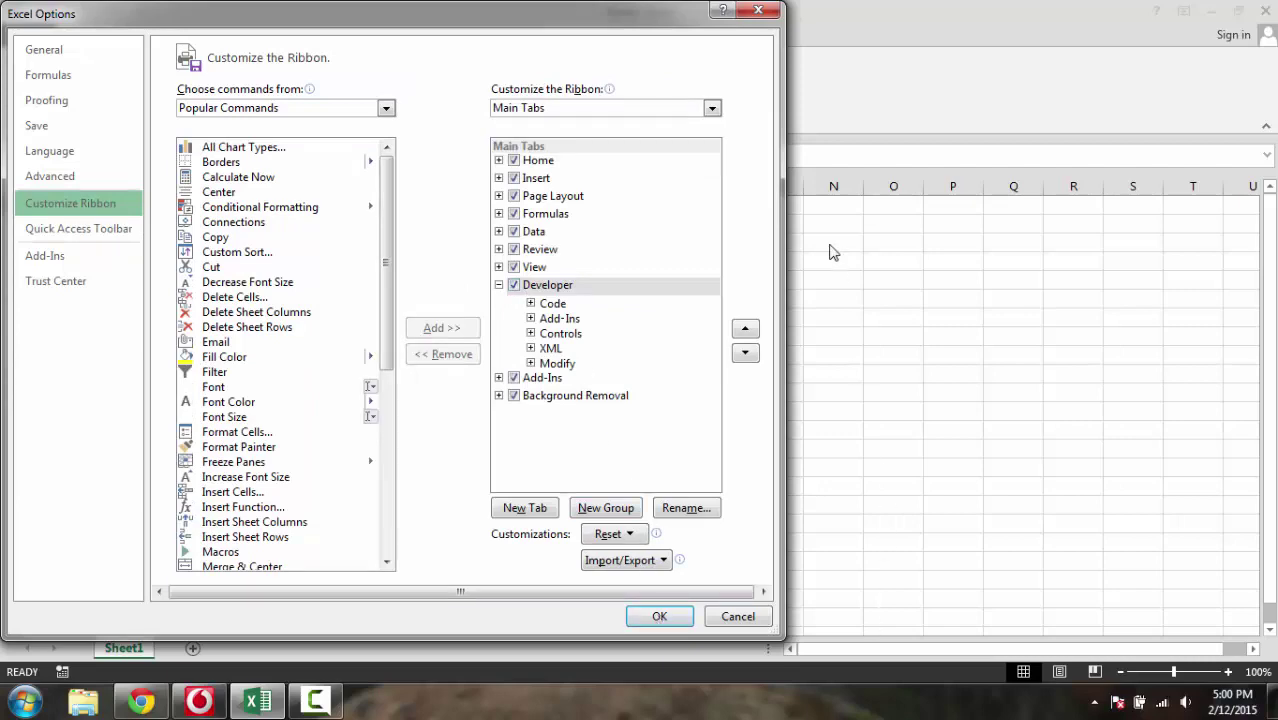
left_click(757, 10)
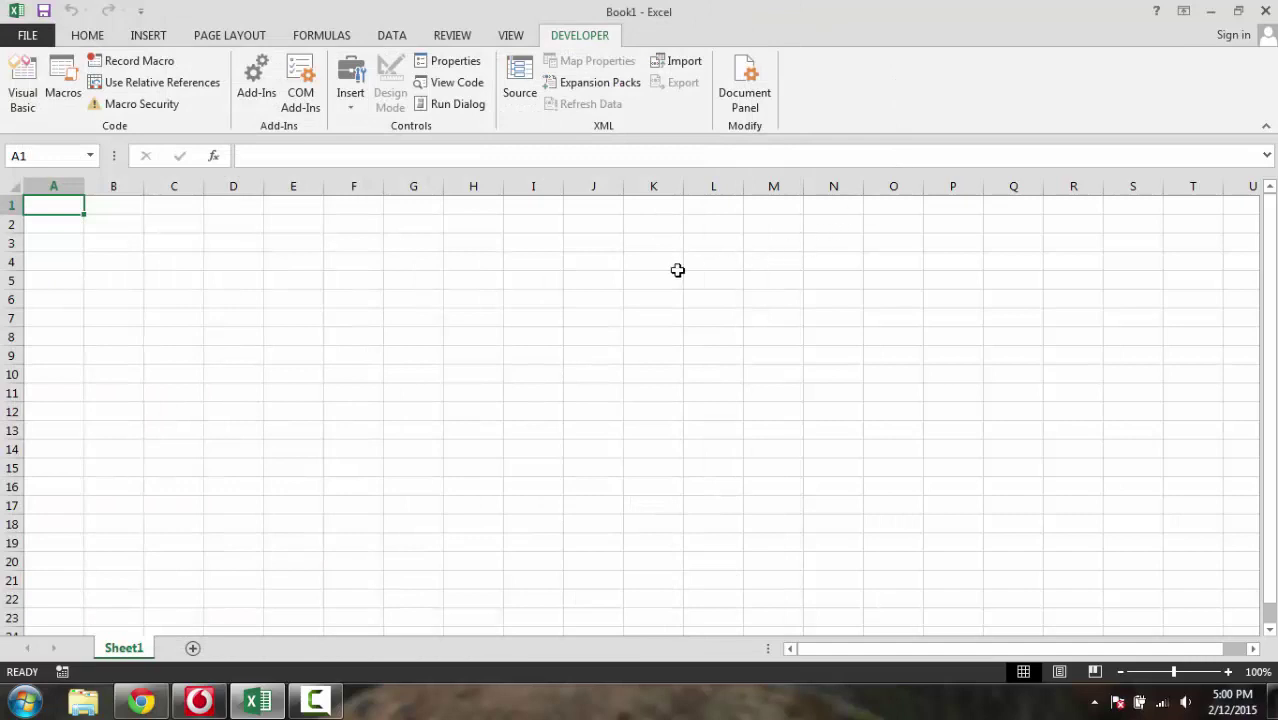
Draw an ActiveX command button, CommandButton1, over cells F9 to H12.
left_click(350, 98)
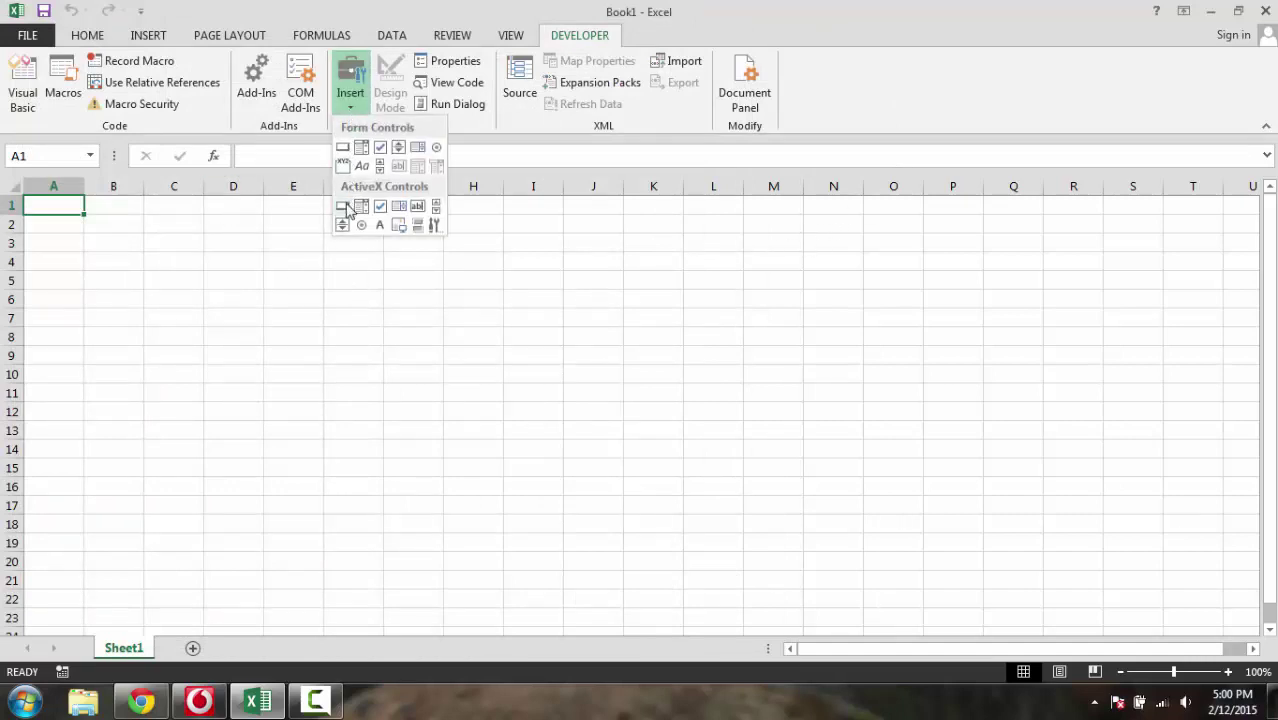
left_click(345, 207)
left_click_drag(326, 356, 504, 412)
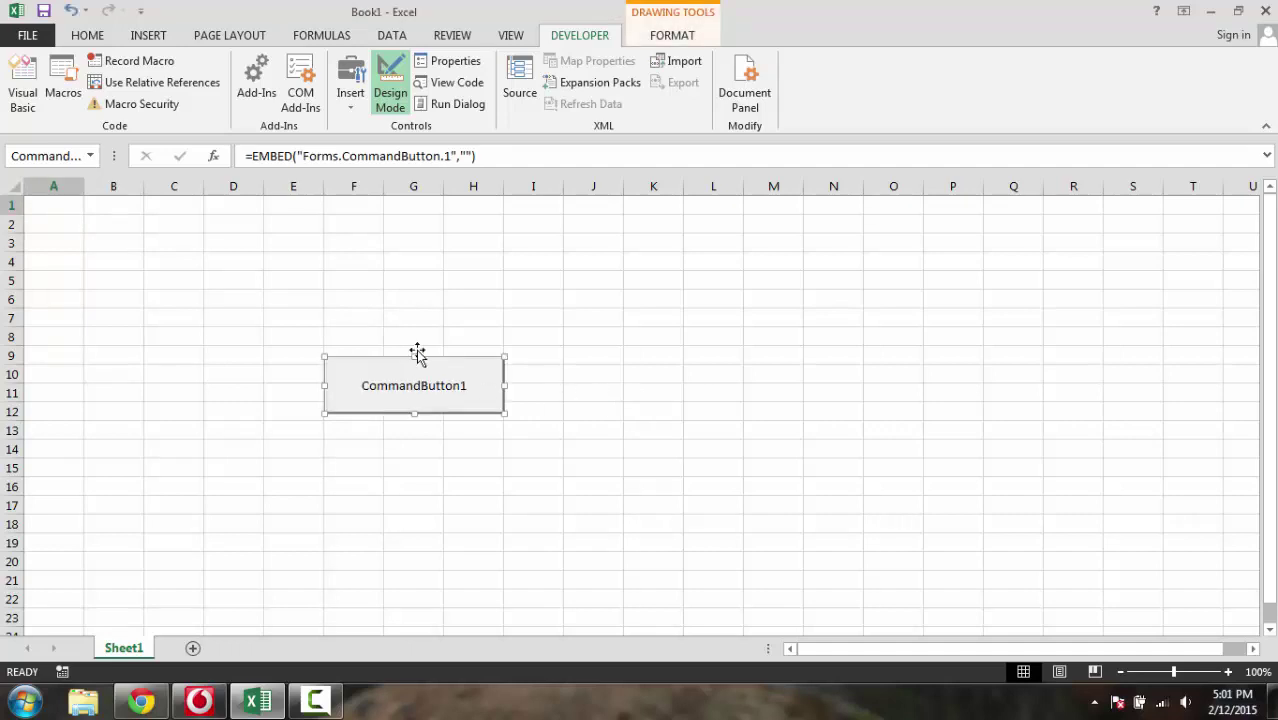
Open CommandButton1's Click procedure in the VBA editor and add a blank line after the Sub line.
left_click(462, 88)
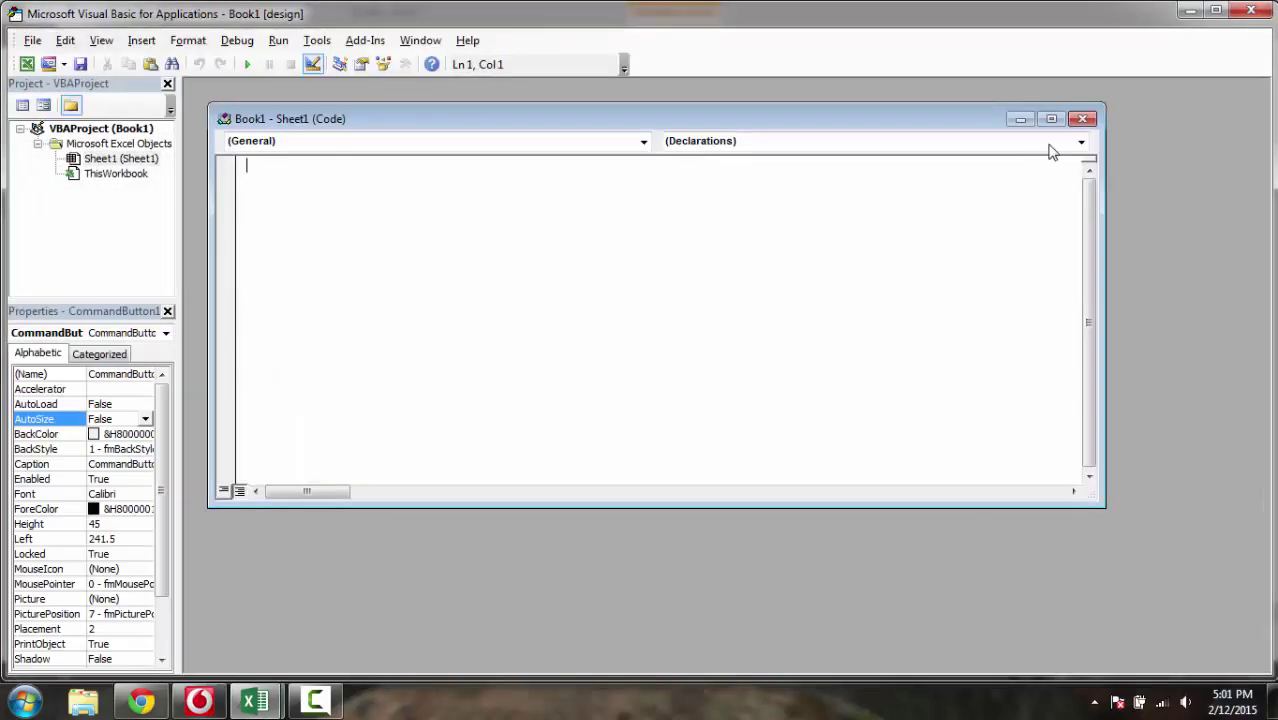
left_click(1251, 11)
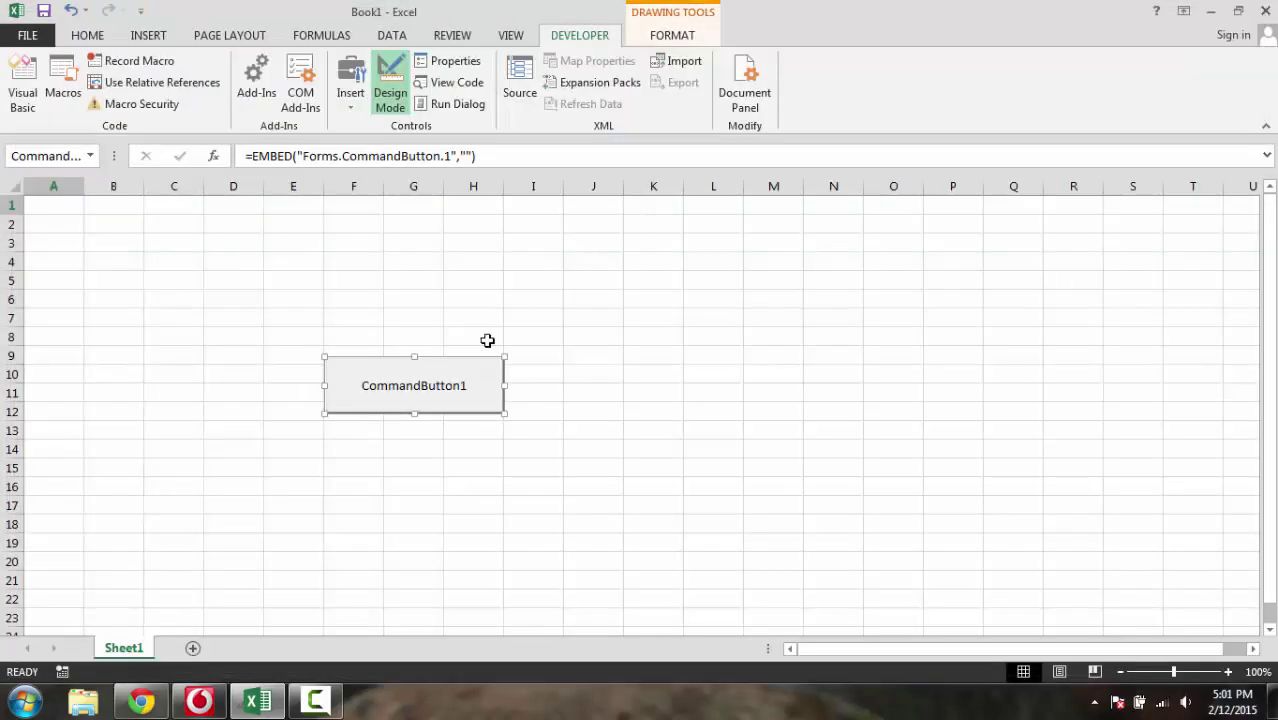
double_click(383, 398)
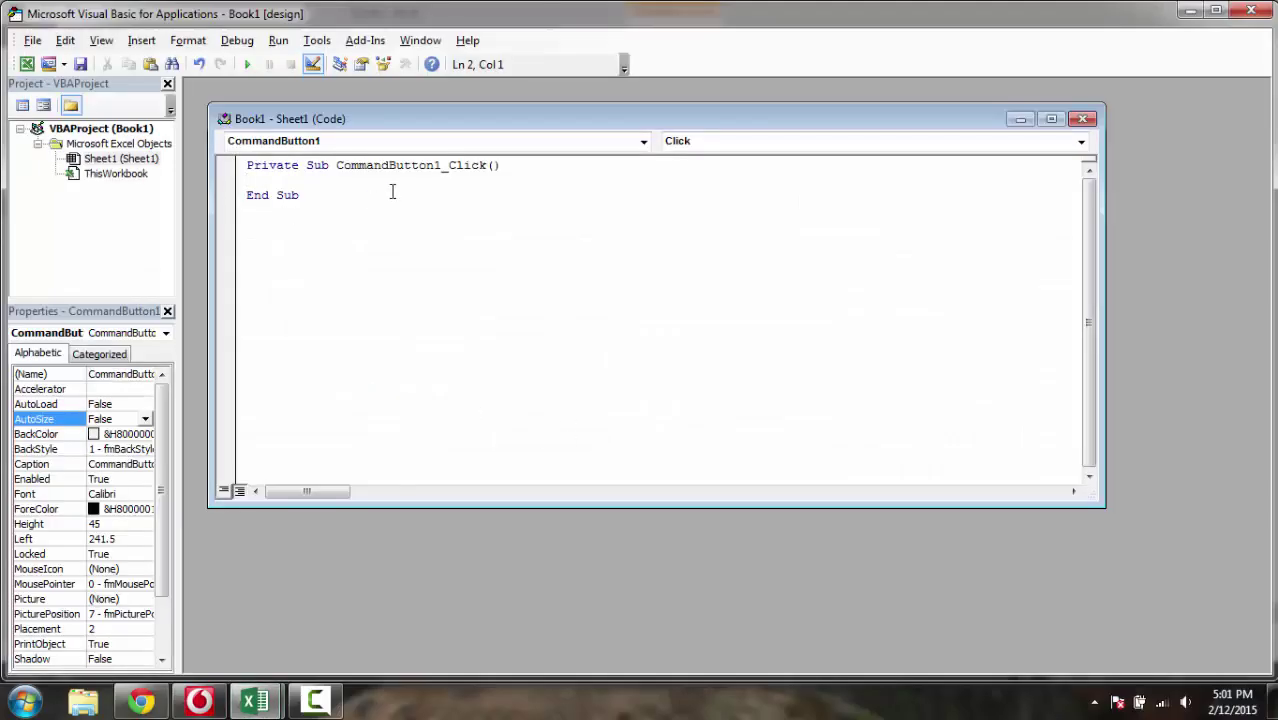
left_click(530, 167)
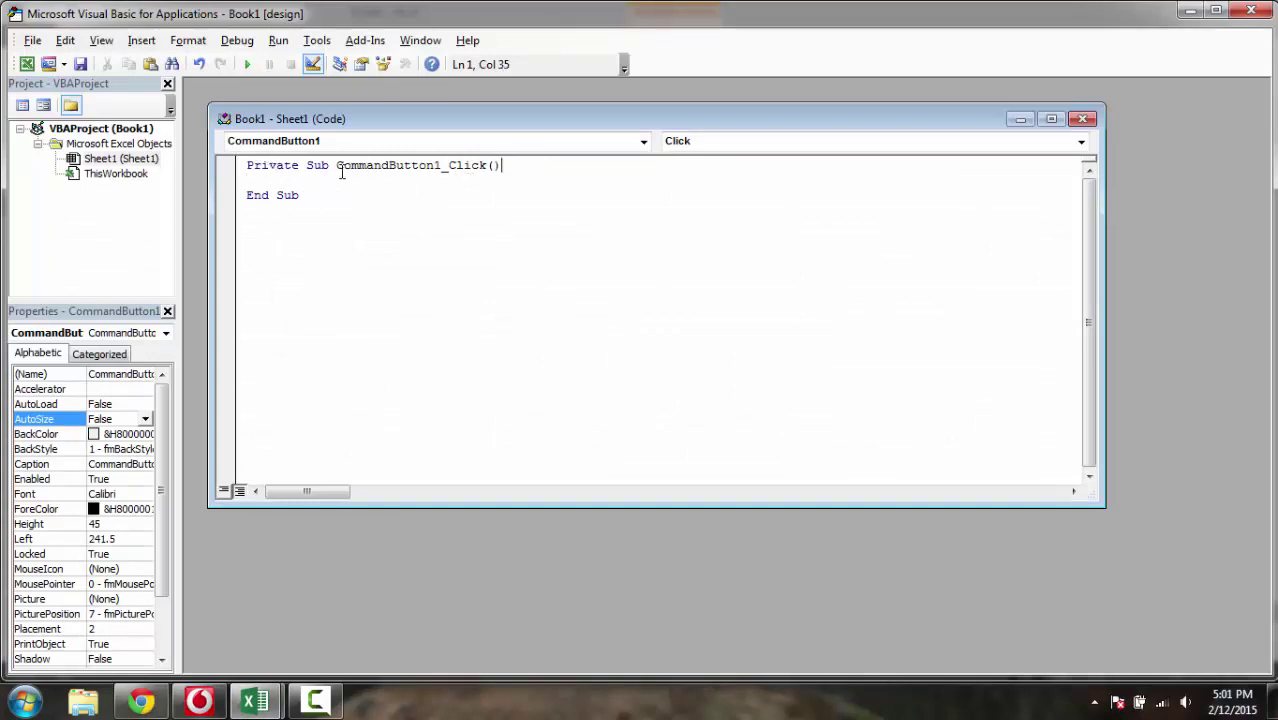
key("Return")
key("Return")
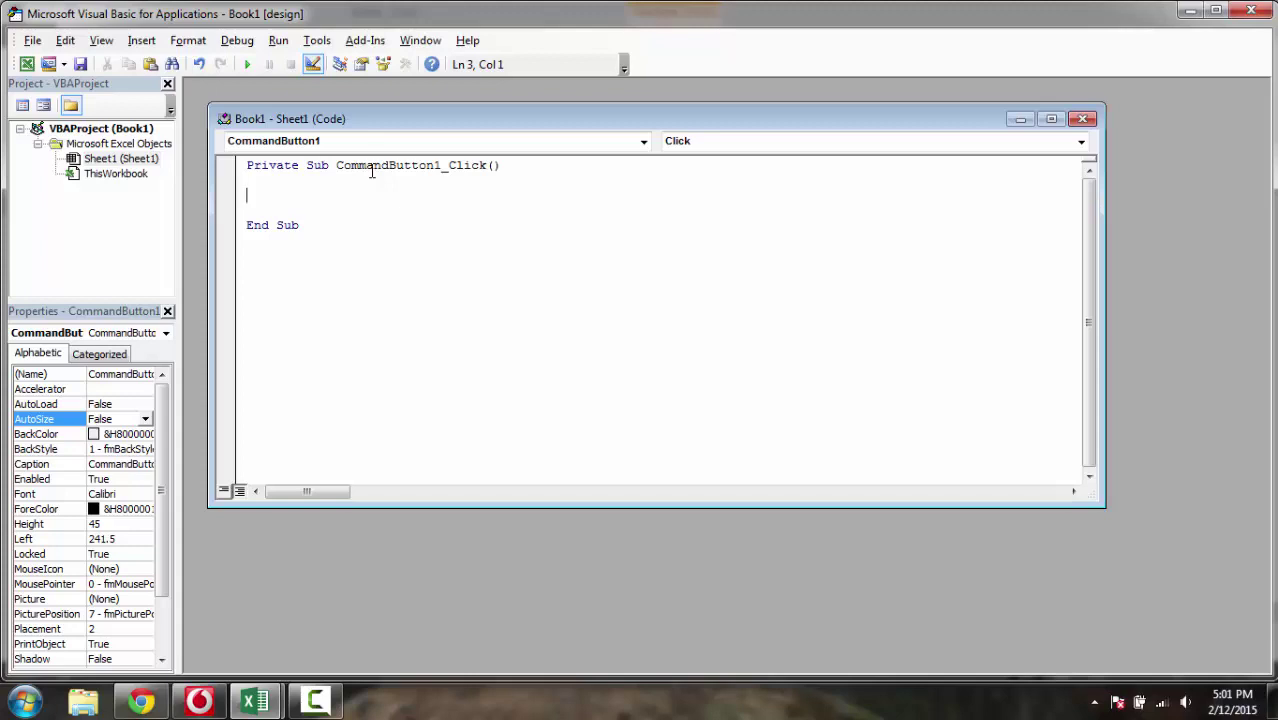
Declare Dim i As Integer and start a For i = 1 To 6 loop.
type("Dim")
type(" i ")
type("A")
type("s I")
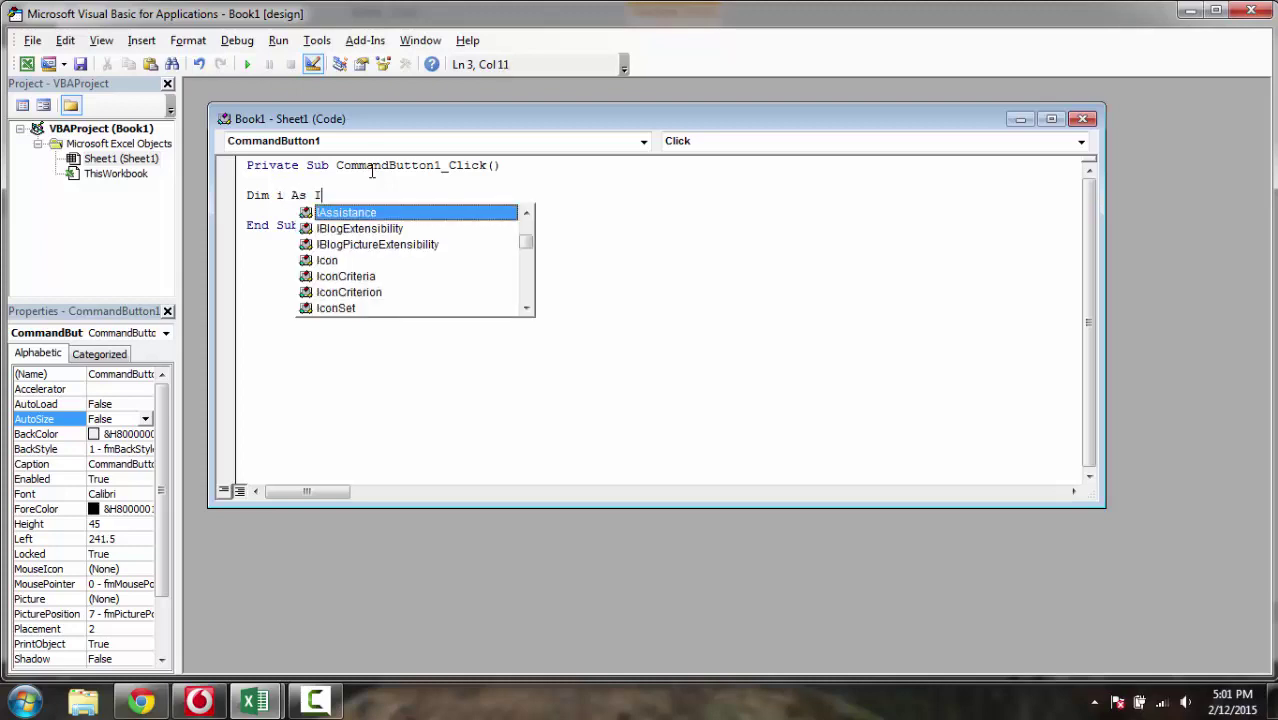
type("n")
key("Return")
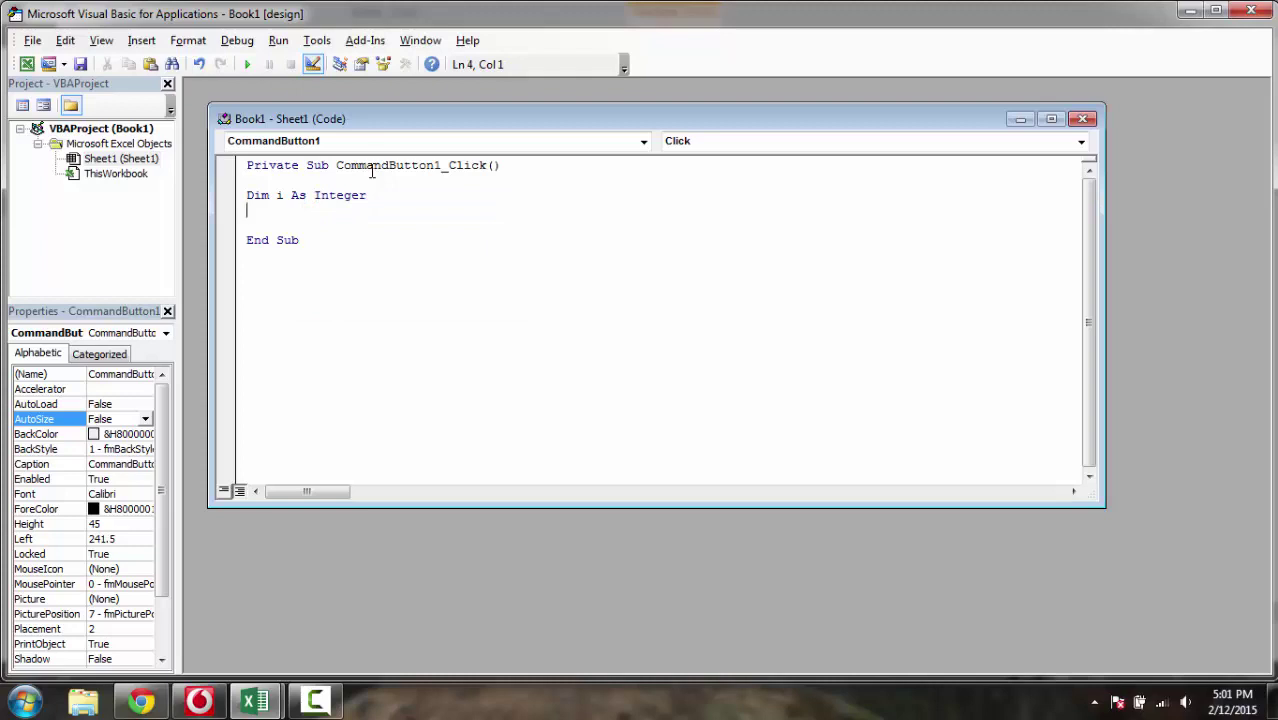
key("Return")
type("For ")
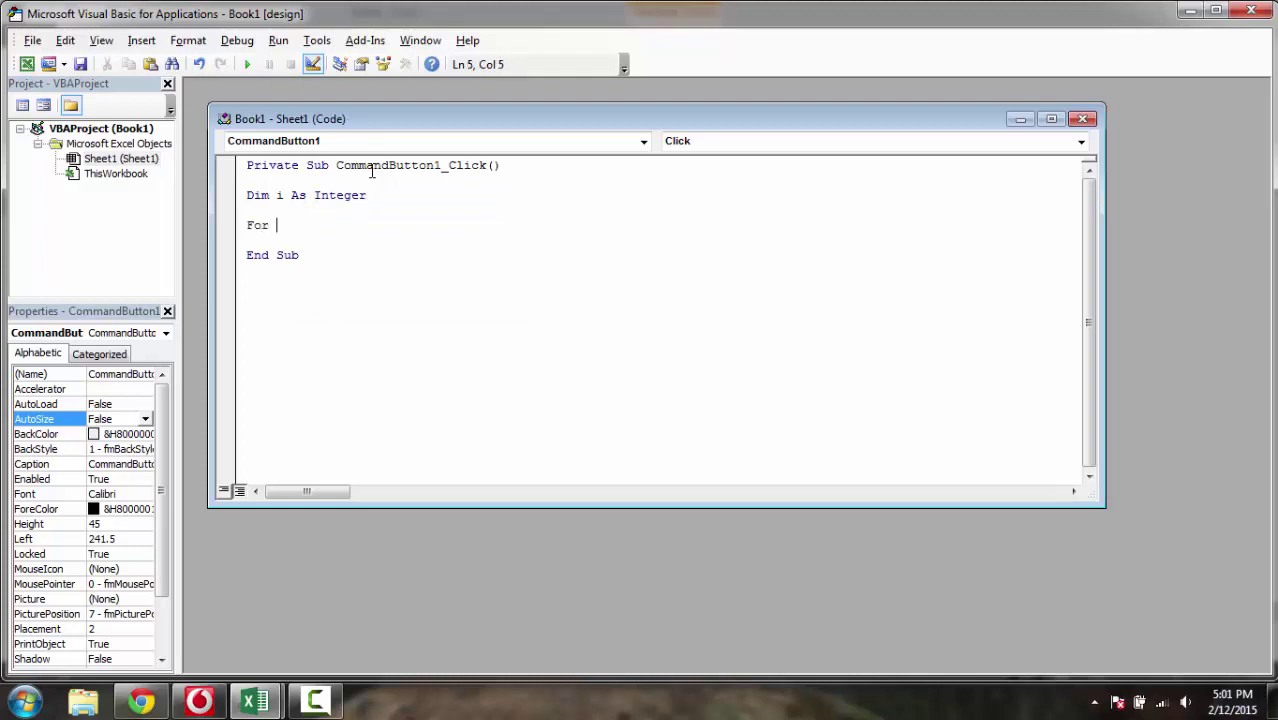
type("i = ")
type("1 To 6")
key("Return")
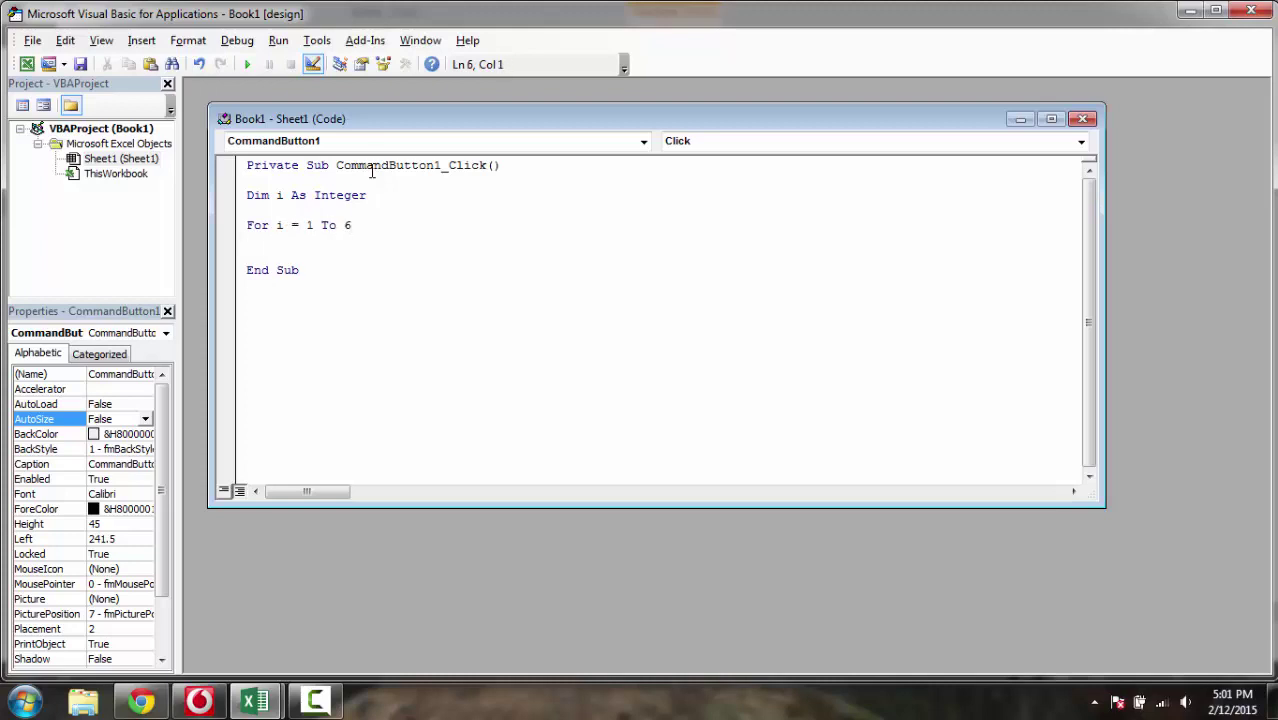
key("Return")
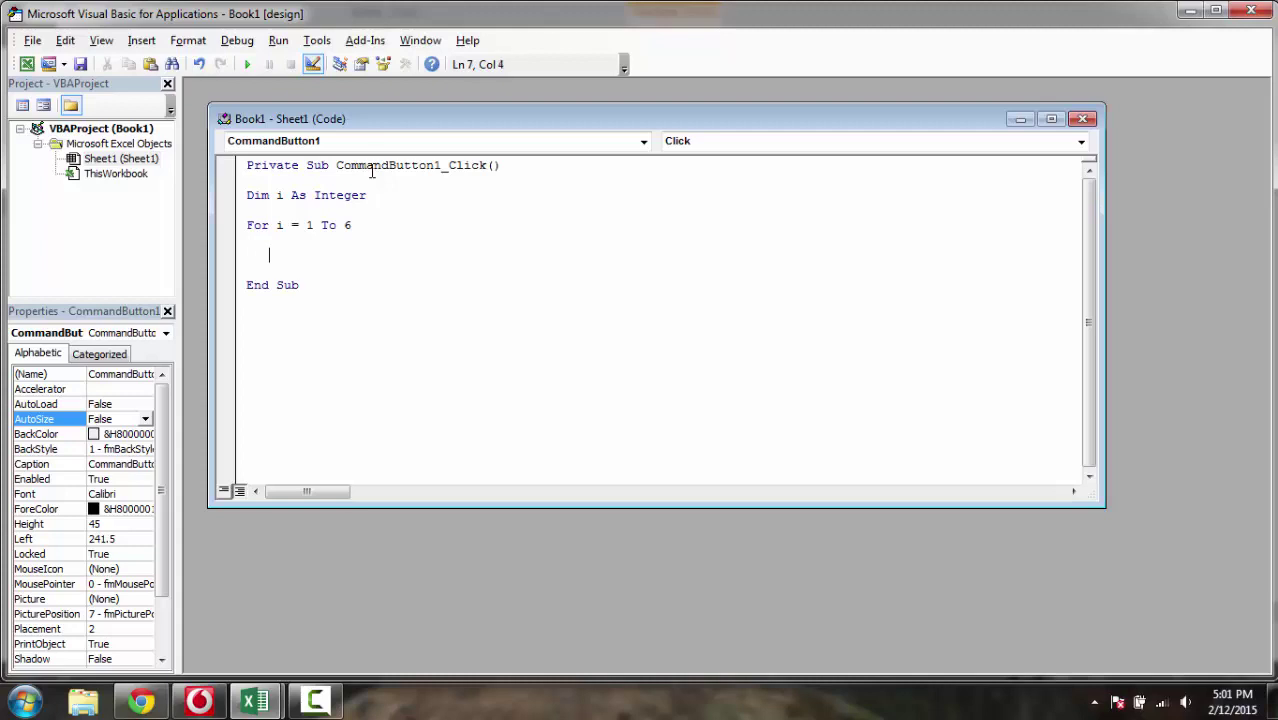
Add Cells(i,1).Value = 100 inside the loop and close it with Next i.
type("Cells")
type("(")
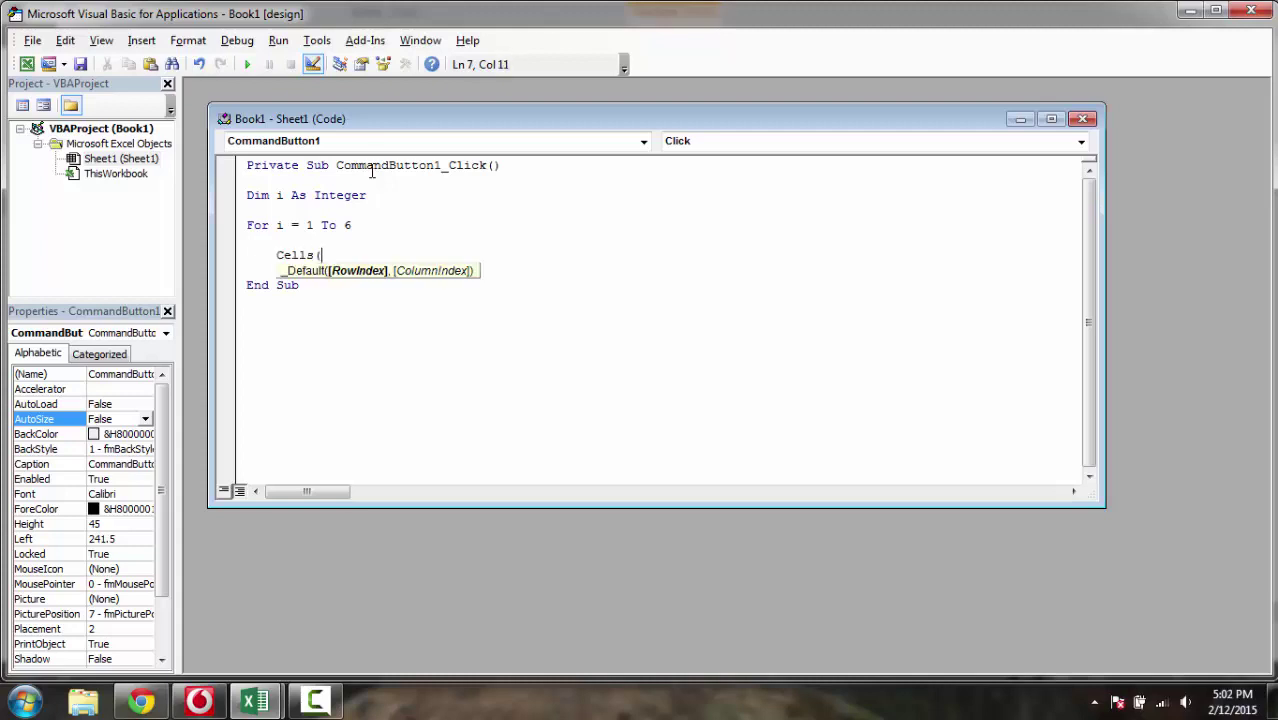
type("i,1")
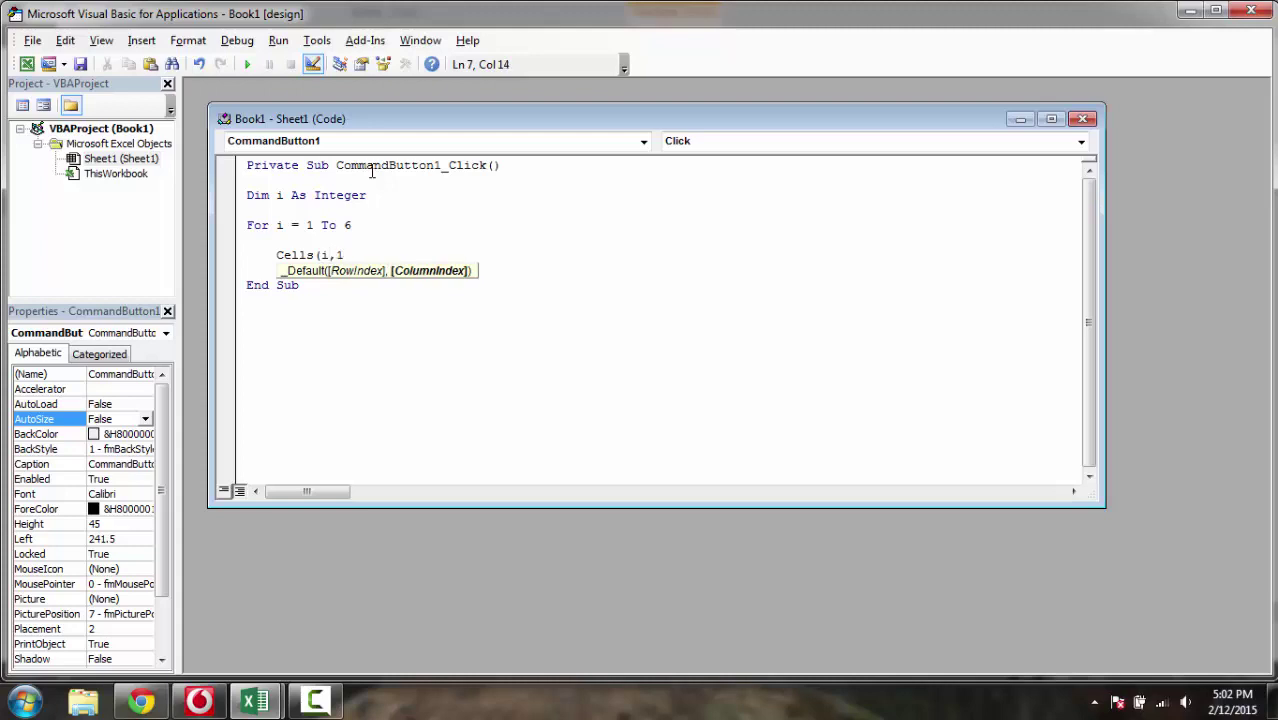
type(")")
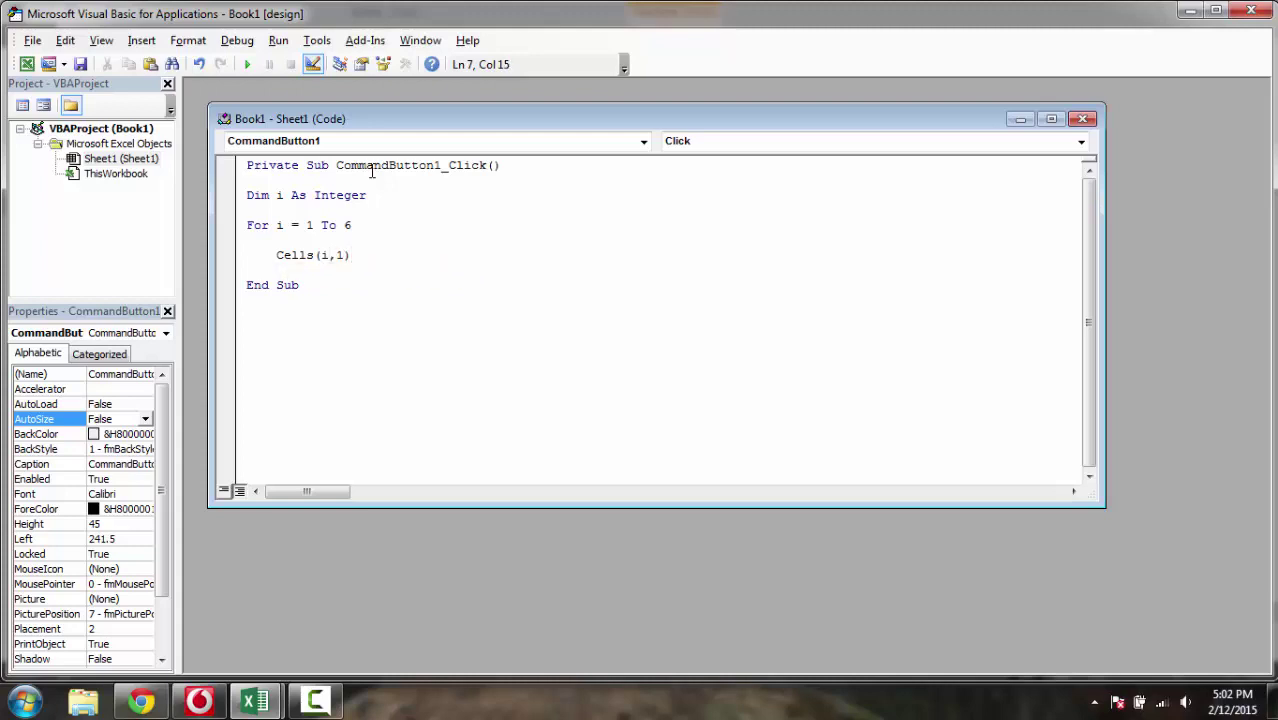
type(".Value ")
type("= 10")
type("0")
key("Return")
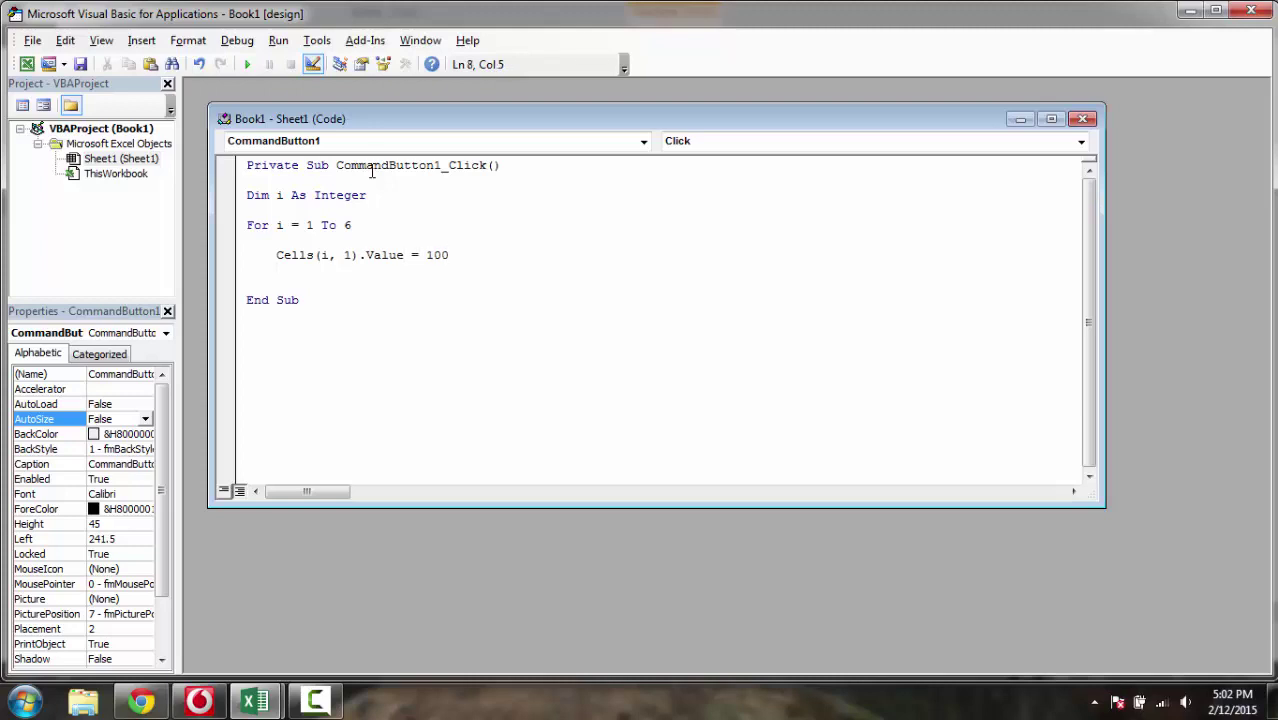
key("BackSpace")
key("BackSpace")
type("nex")
key("BackSpace")
key("BackSpace")
key("BackSpace")
type("Next ")
type("i")
key("Up")
key("Right")
key("Right")
key("Right")
key("Right")
key("Right")
key("Right")
key("Return")
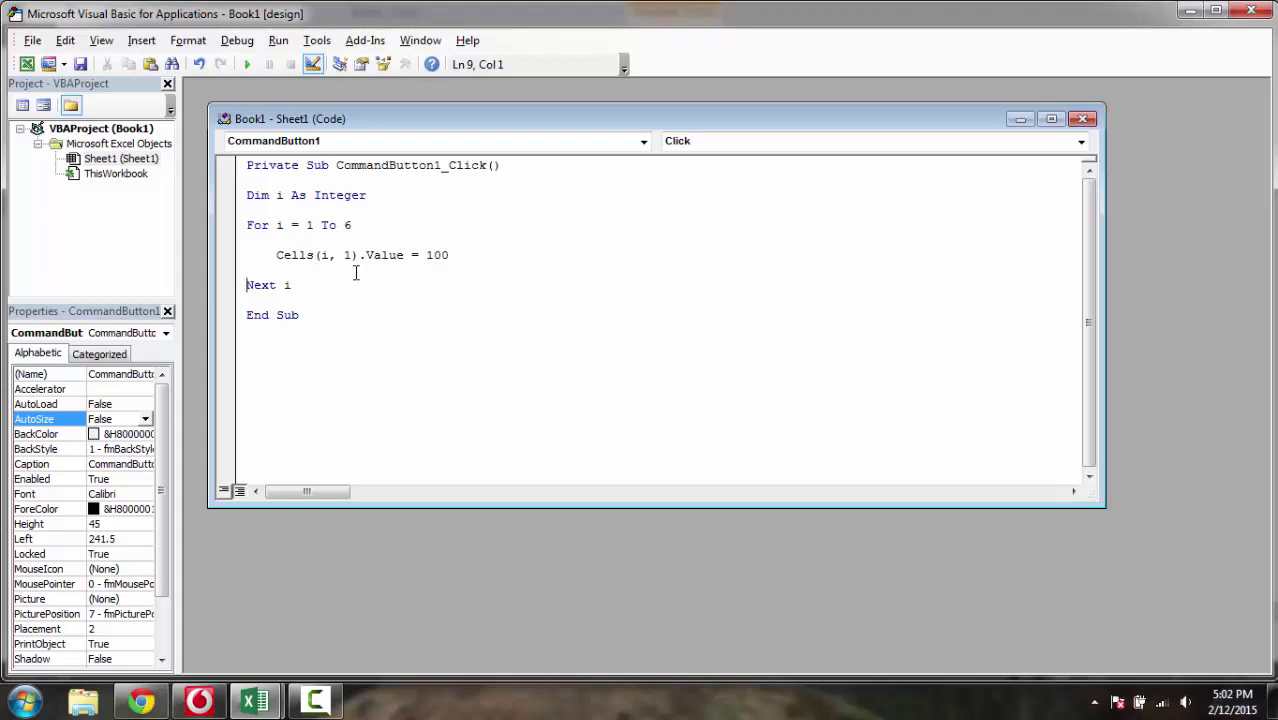
Save as macro-free Book1.xlsx on the Desktop, replacing the old file, then run the macro.
key("ctrl+s")
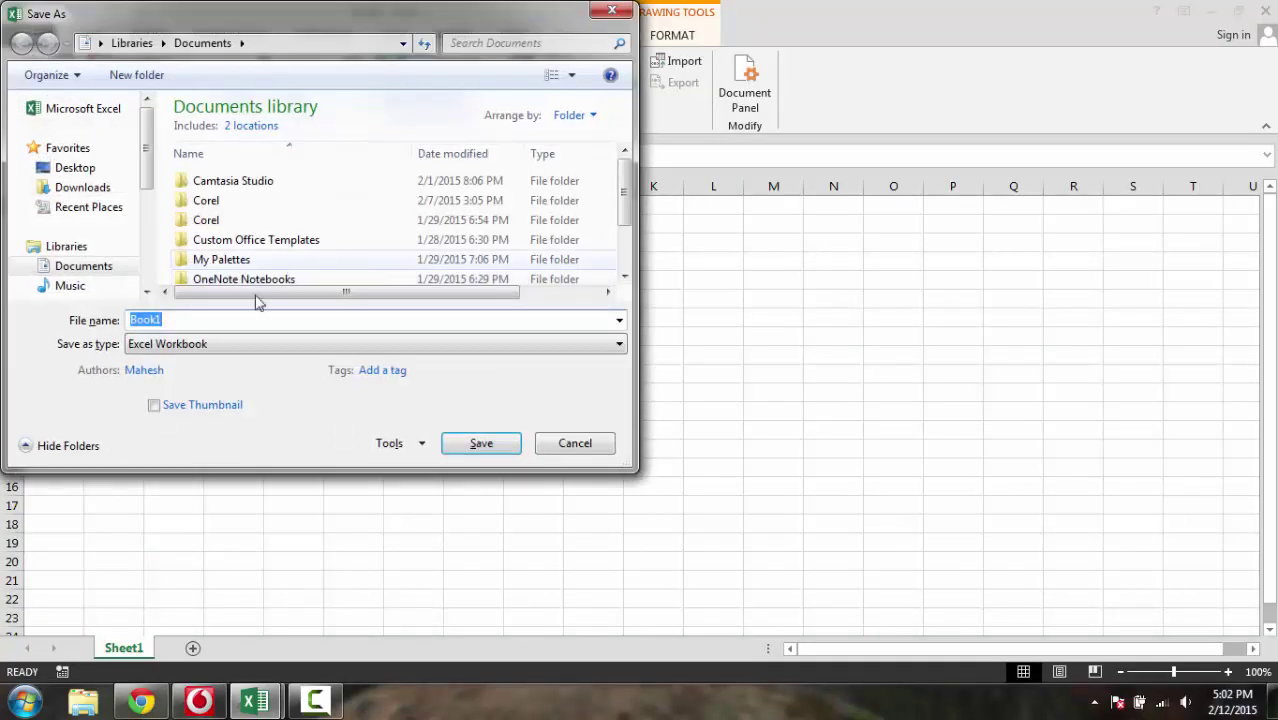
left_click(82, 168)
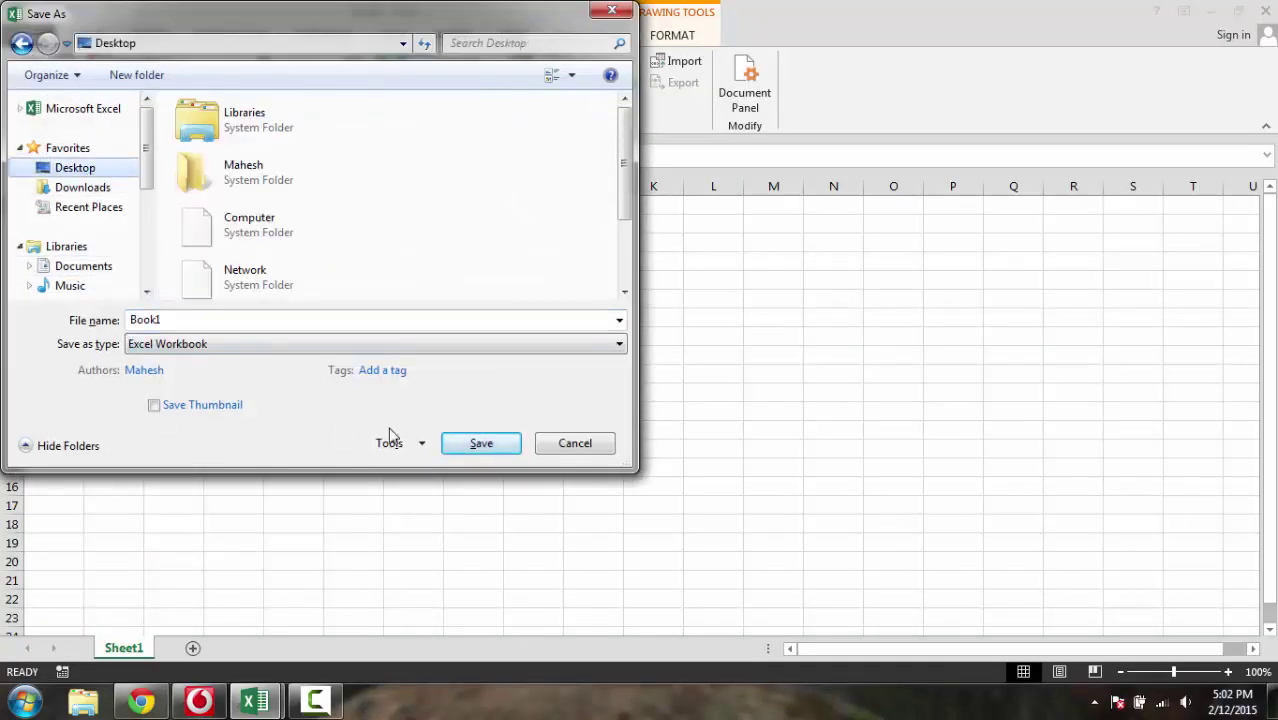
left_click(481, 446)
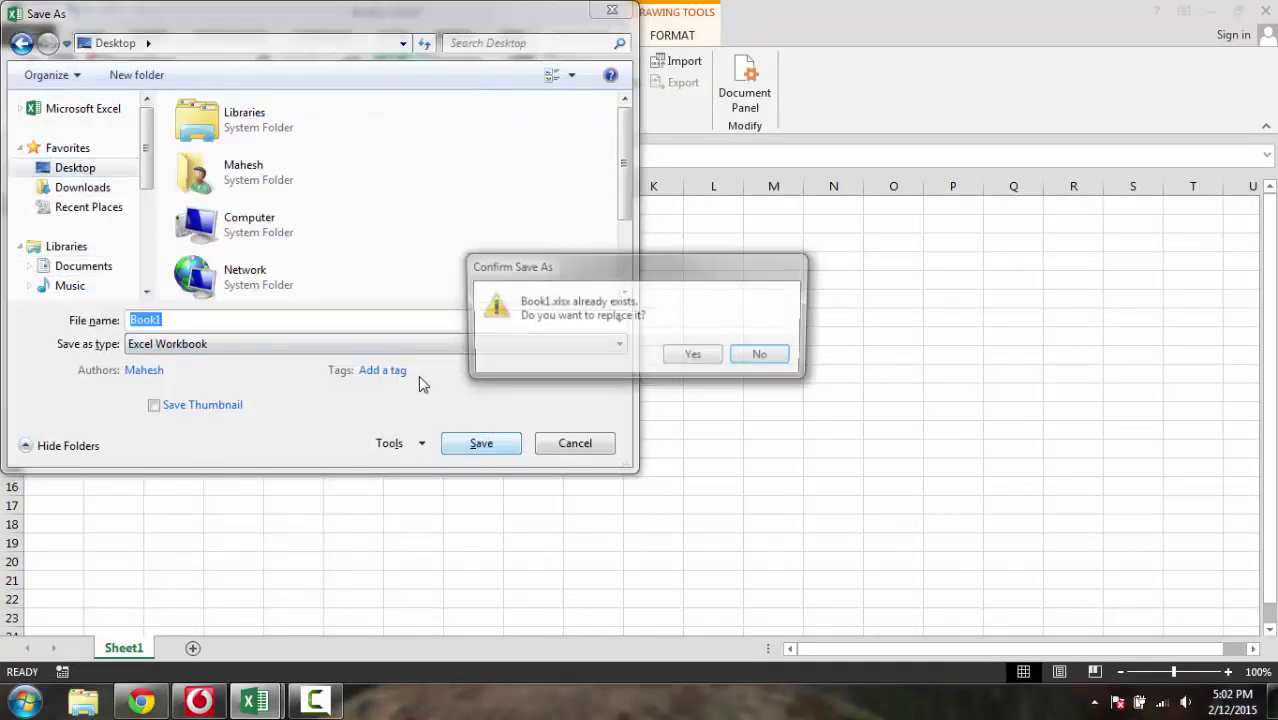
left_click(699, 363)
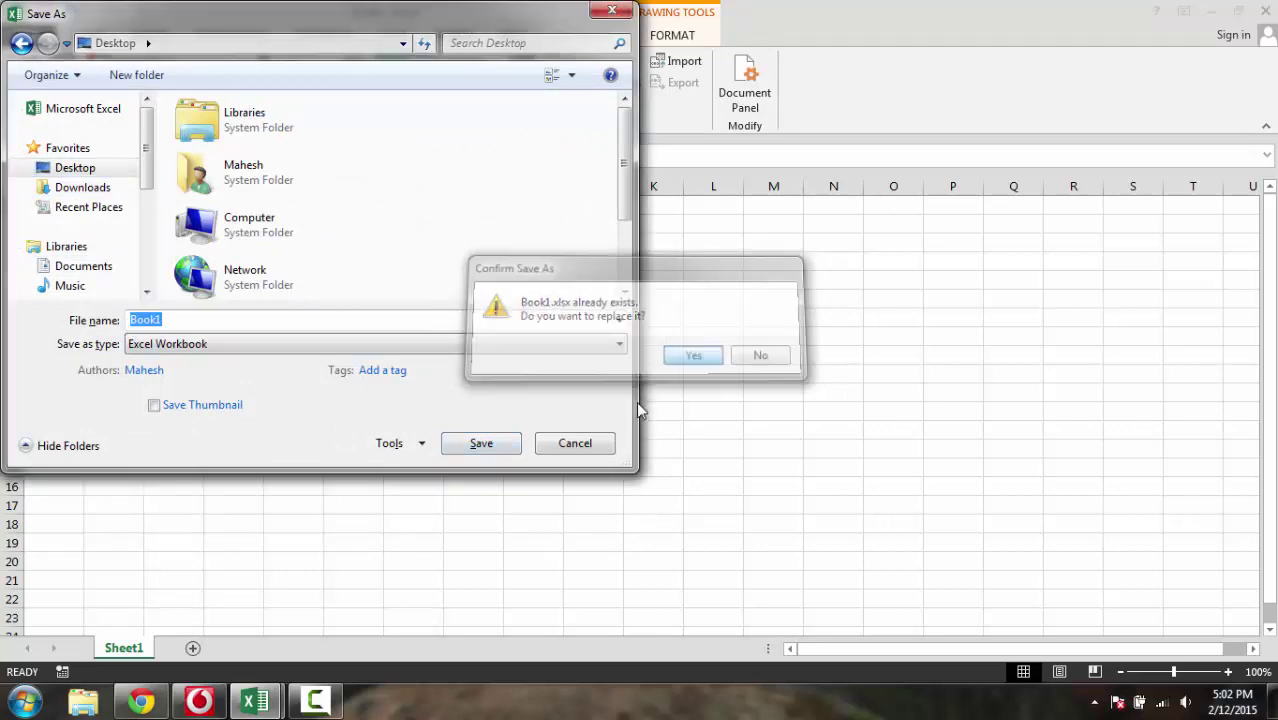
left_click(578, 428)
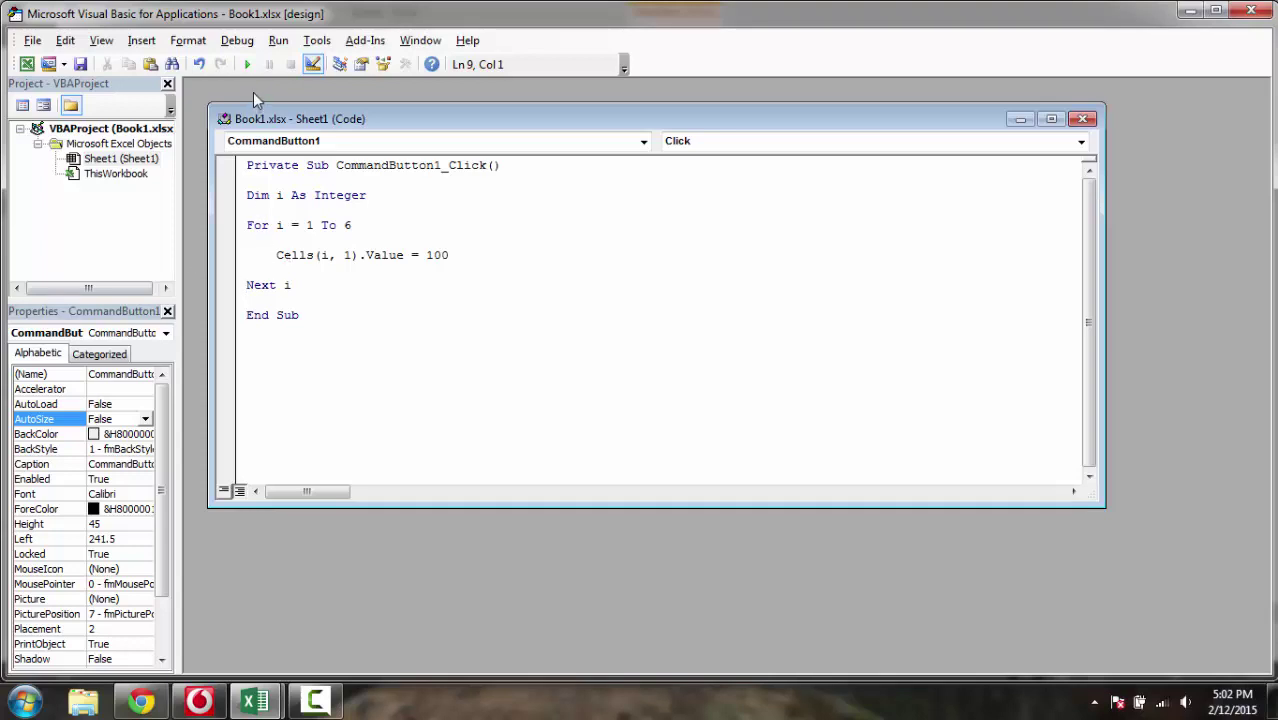
left_click(247, 64)
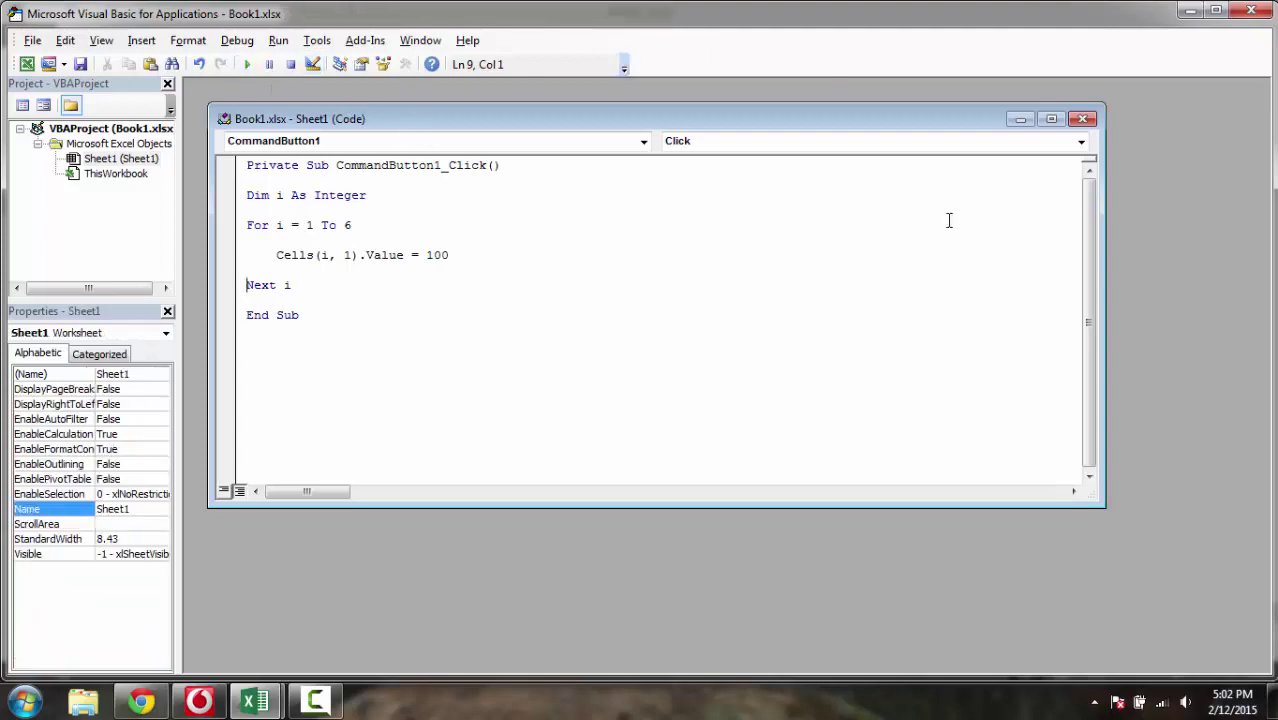
Clear A1:A6 on Sheet1 and click CommandButton1 to refill them with 100.
left_click(1250, 11)
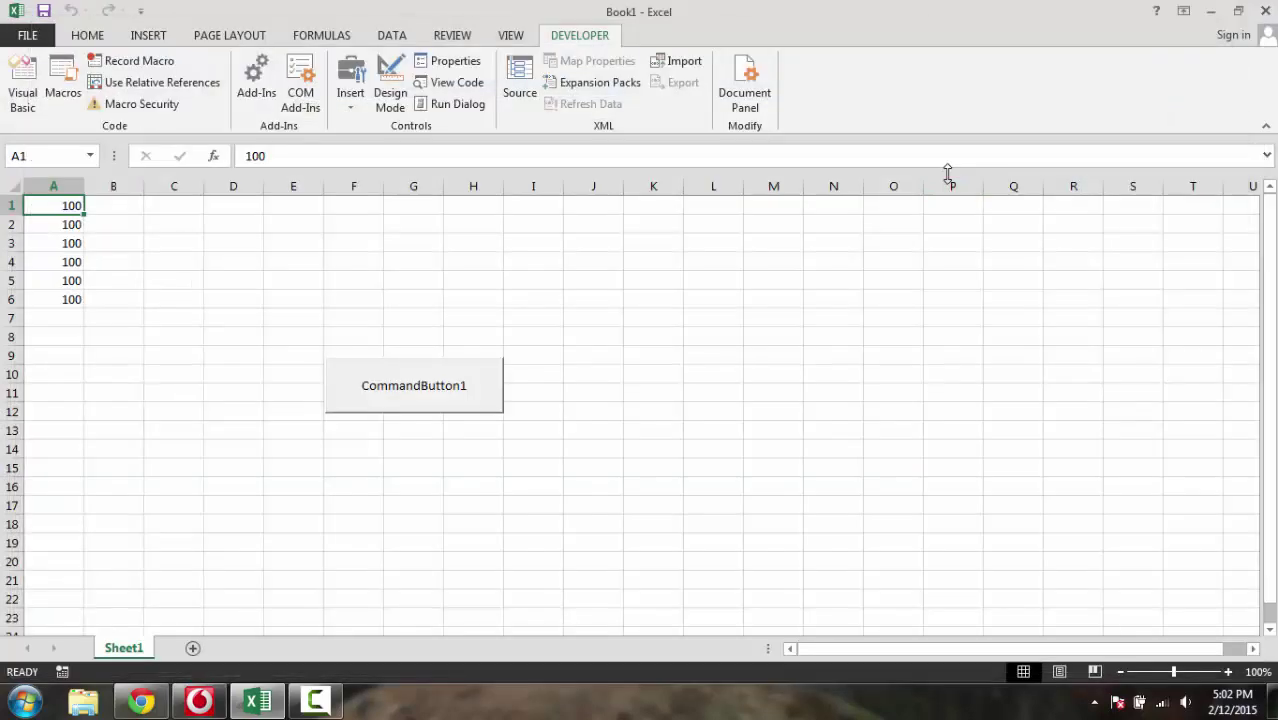
left_click_drag(45, 206, 47, 300)
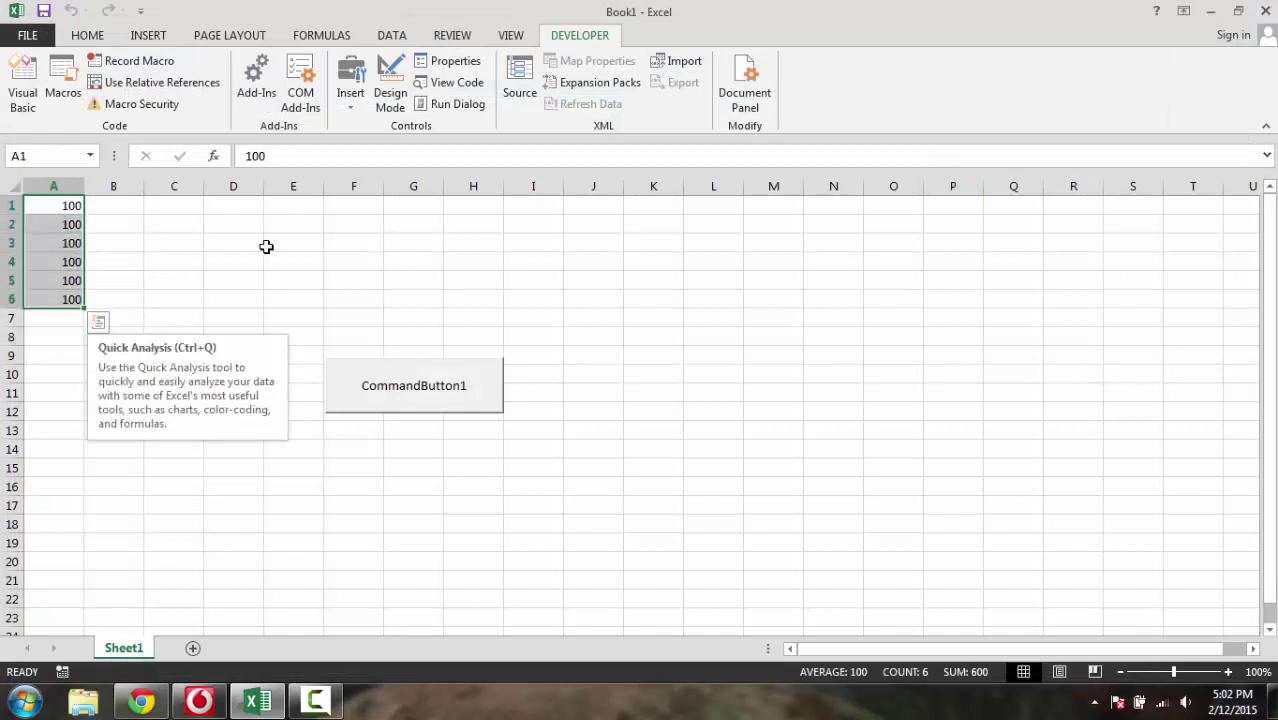
key("Delete")
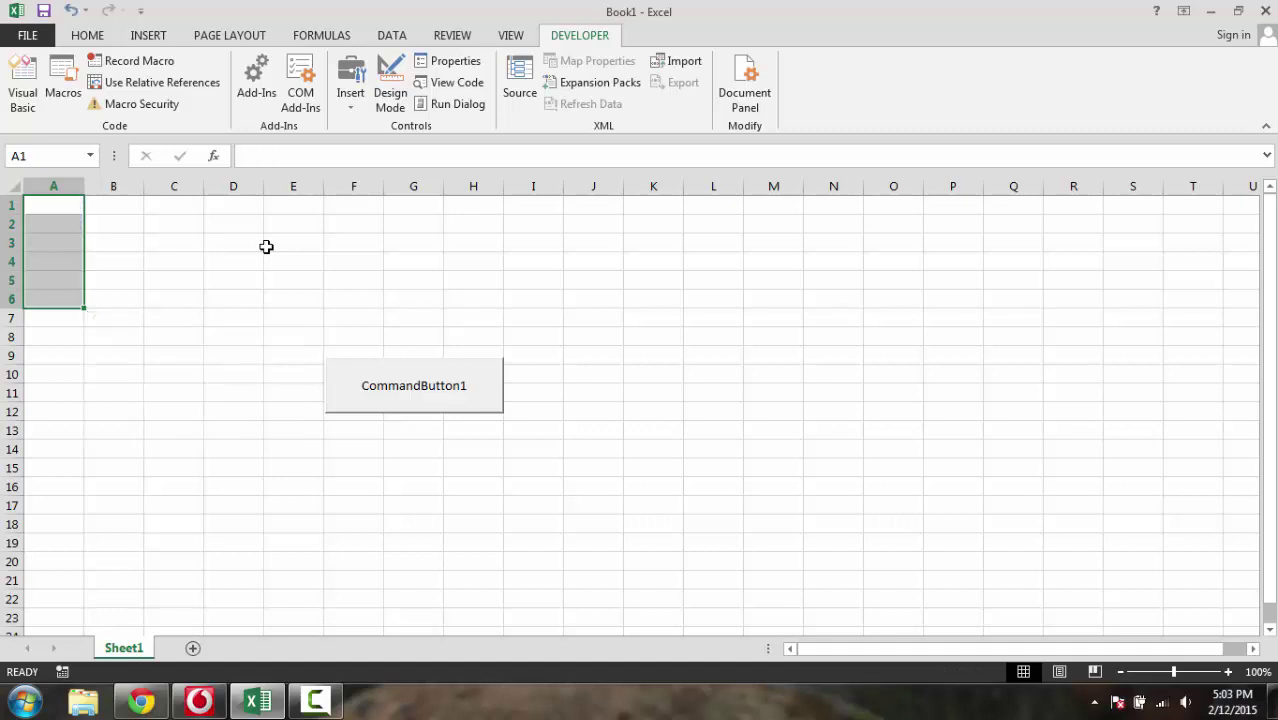
left_click(130, 319)
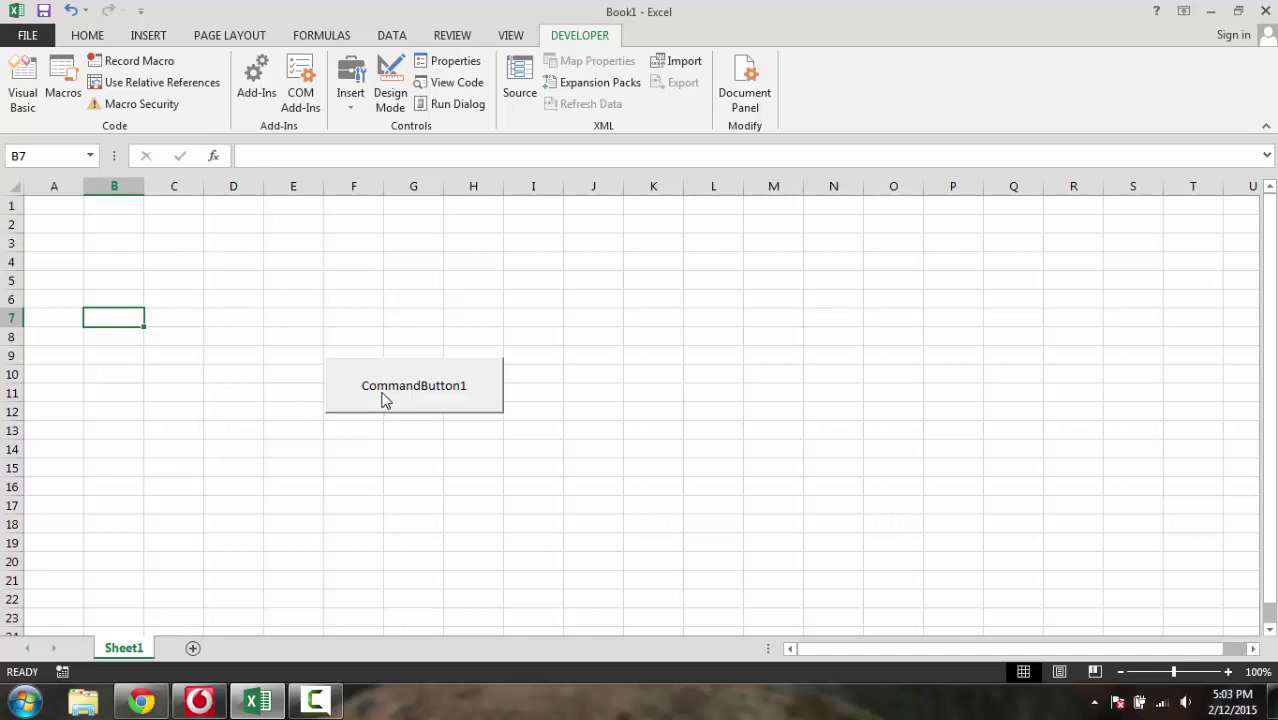
left_click(385, 398)
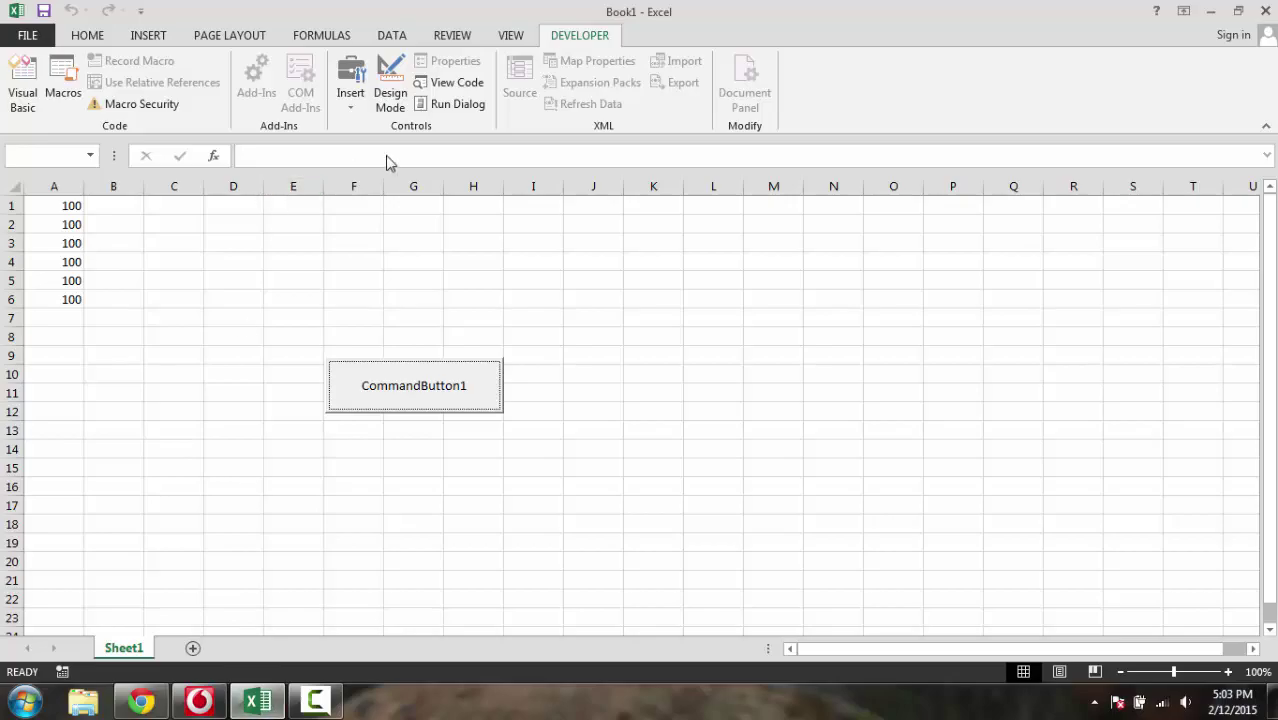
Change the loop's value from 100 to 5 and save the workbook macro-free.
left_click(442, 84)
left_click_drag(426, 256, 450, 257)
type("5")
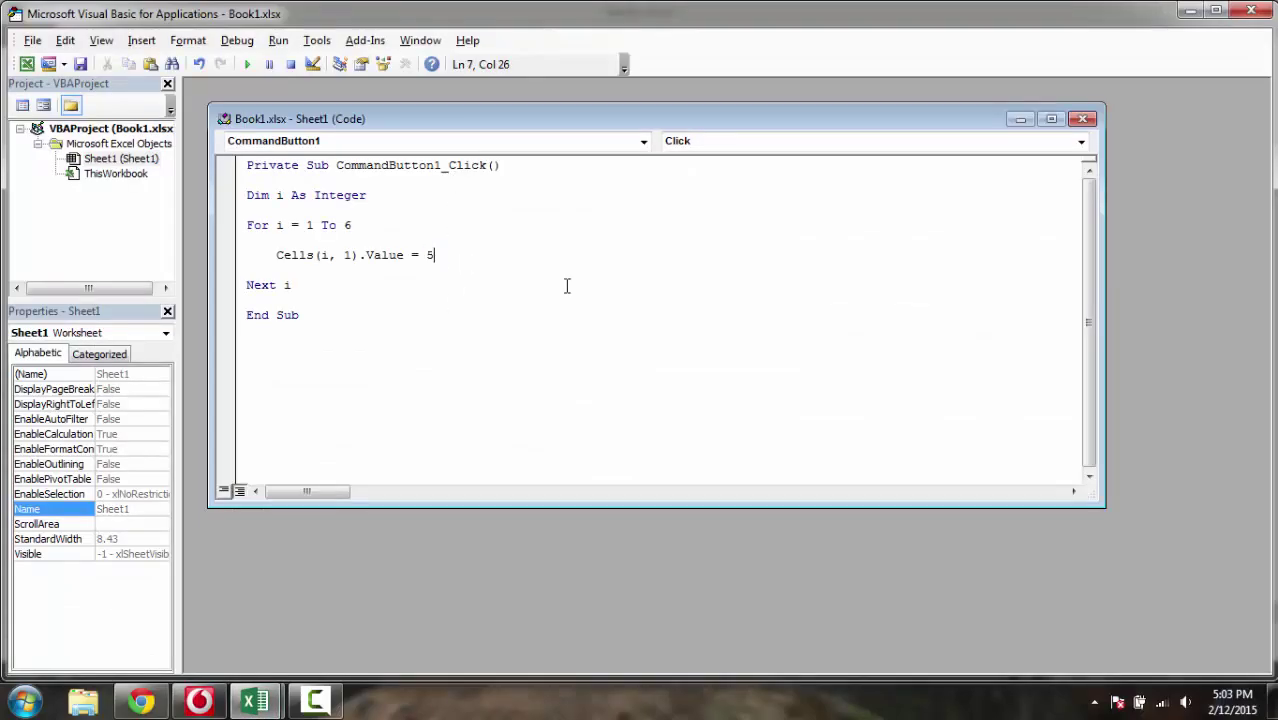
key("ctrl+s")
left_click(583, 425)
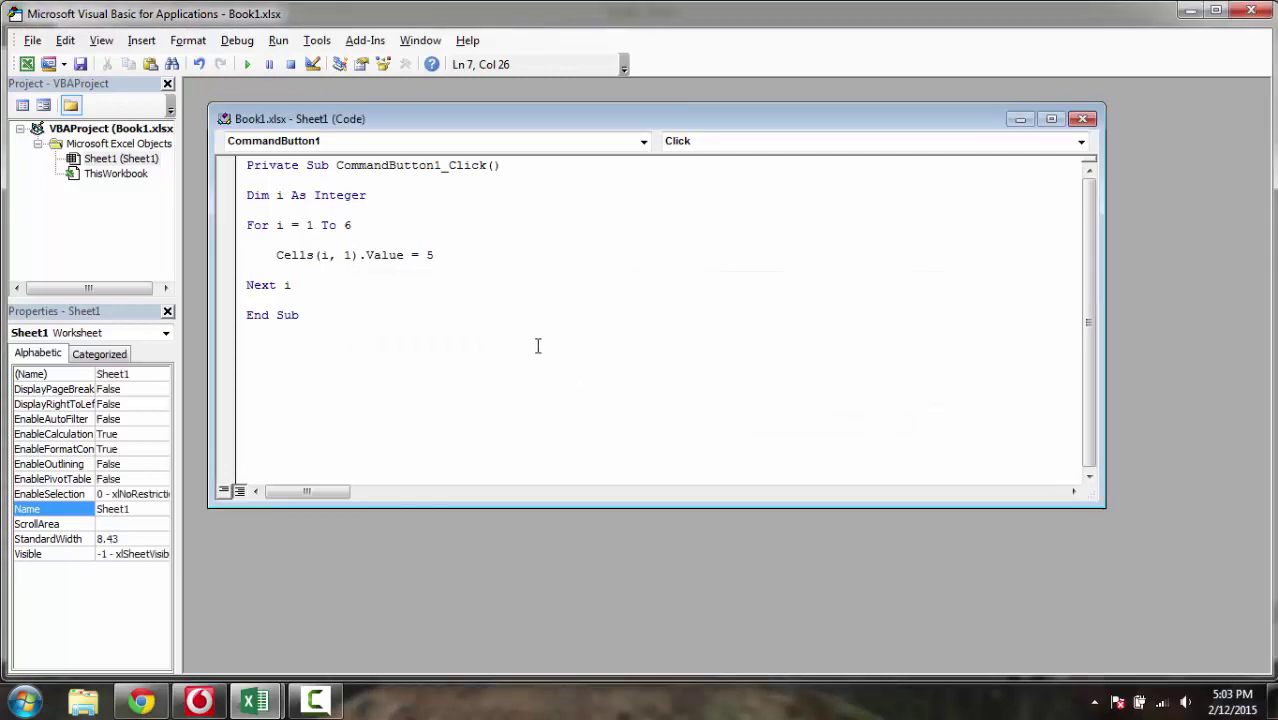
left_click(1258, 10)
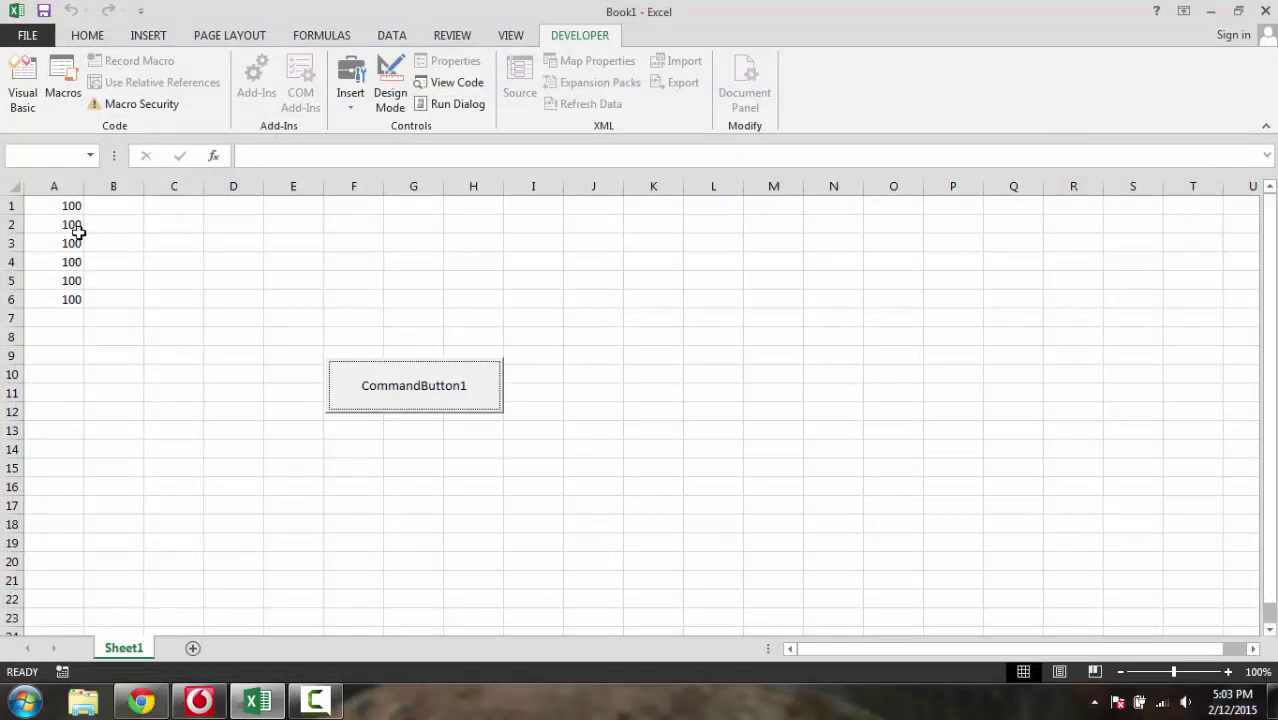
Clear A1:A6, rerun CommandButton1 so the cells show 5, then reopen the sheet's code.
left_click_drag(70, 207, 74, 294)
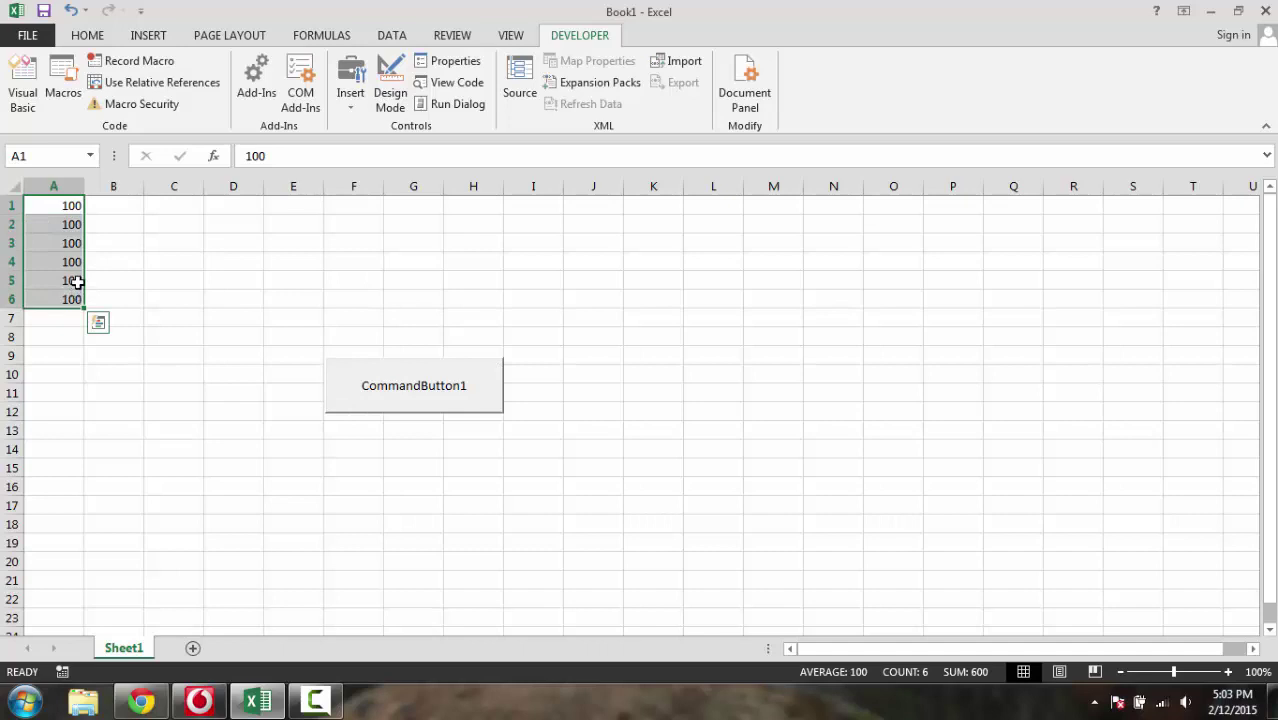
key("Delete")
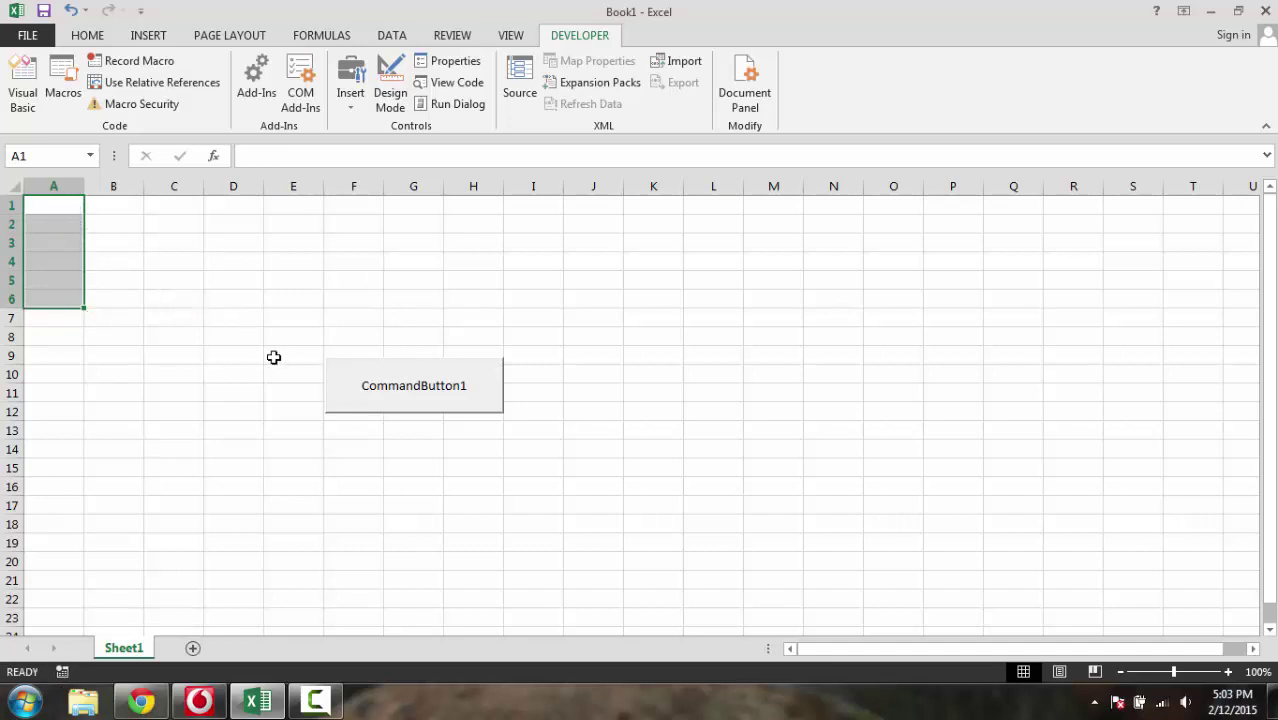
left_click(390, 388)
left_click_drag(69, 205, 62, 298)
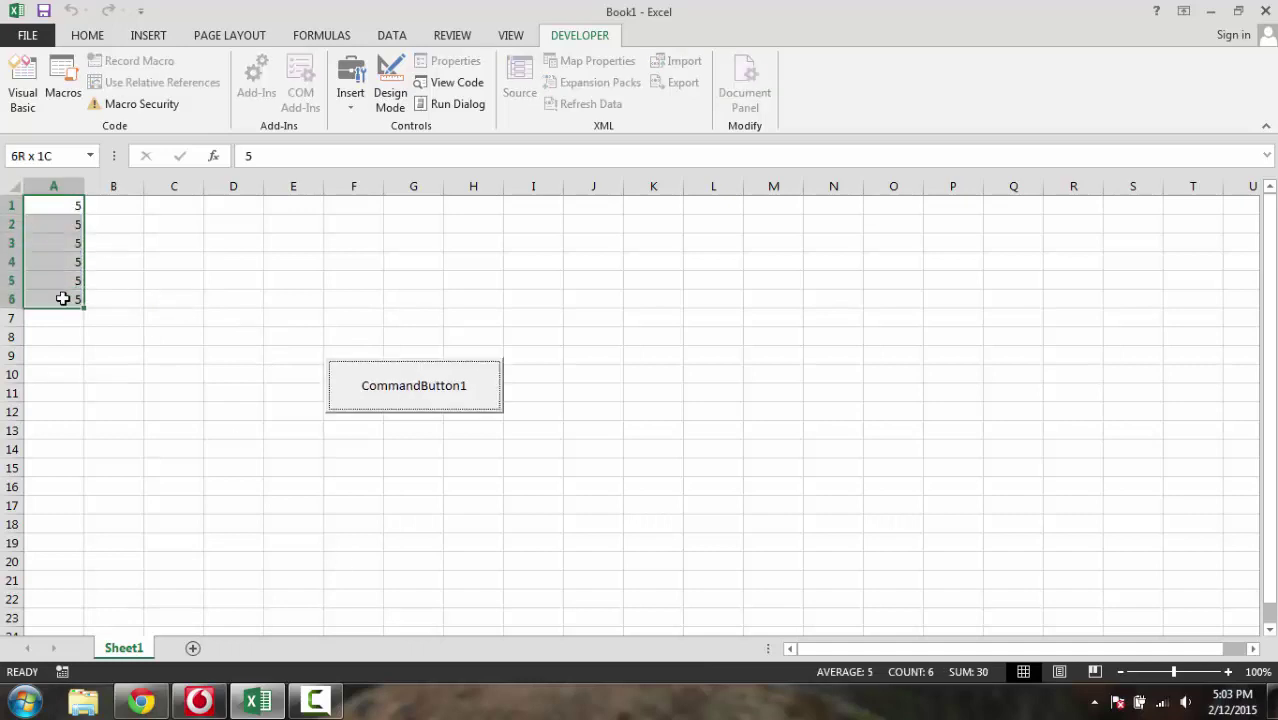
left_click(68, 260)
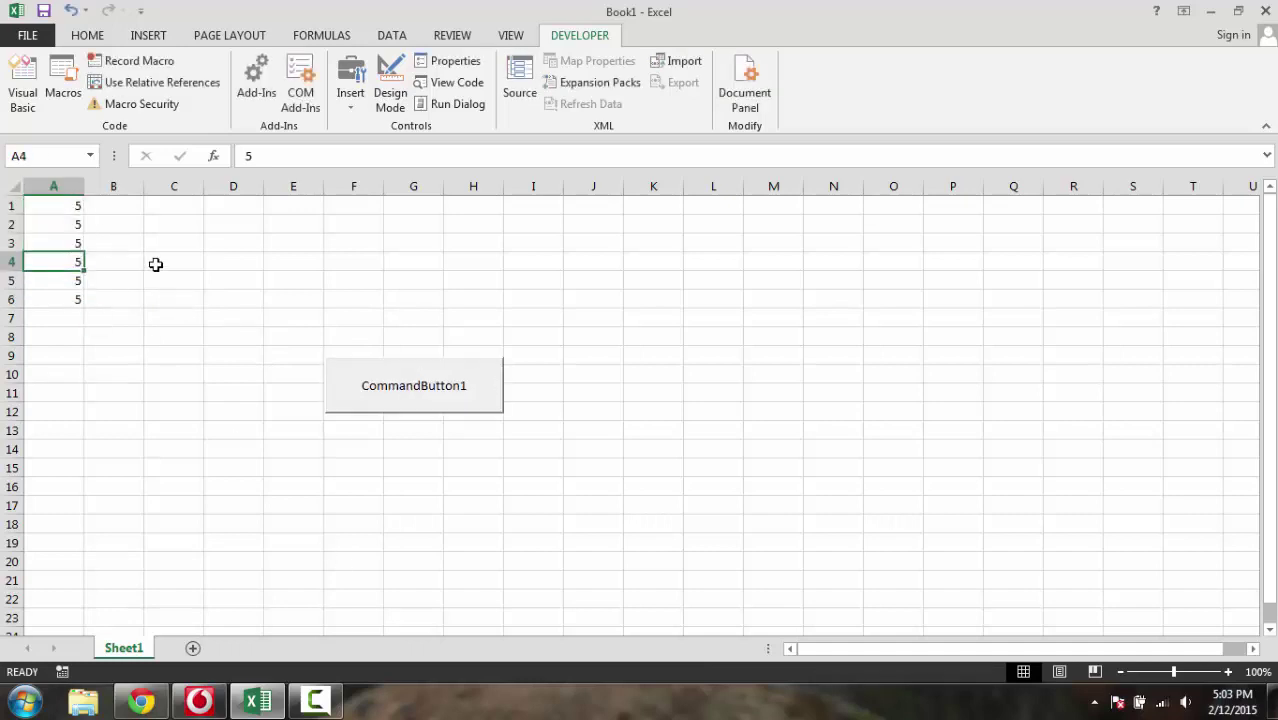
left_click(450, 82)
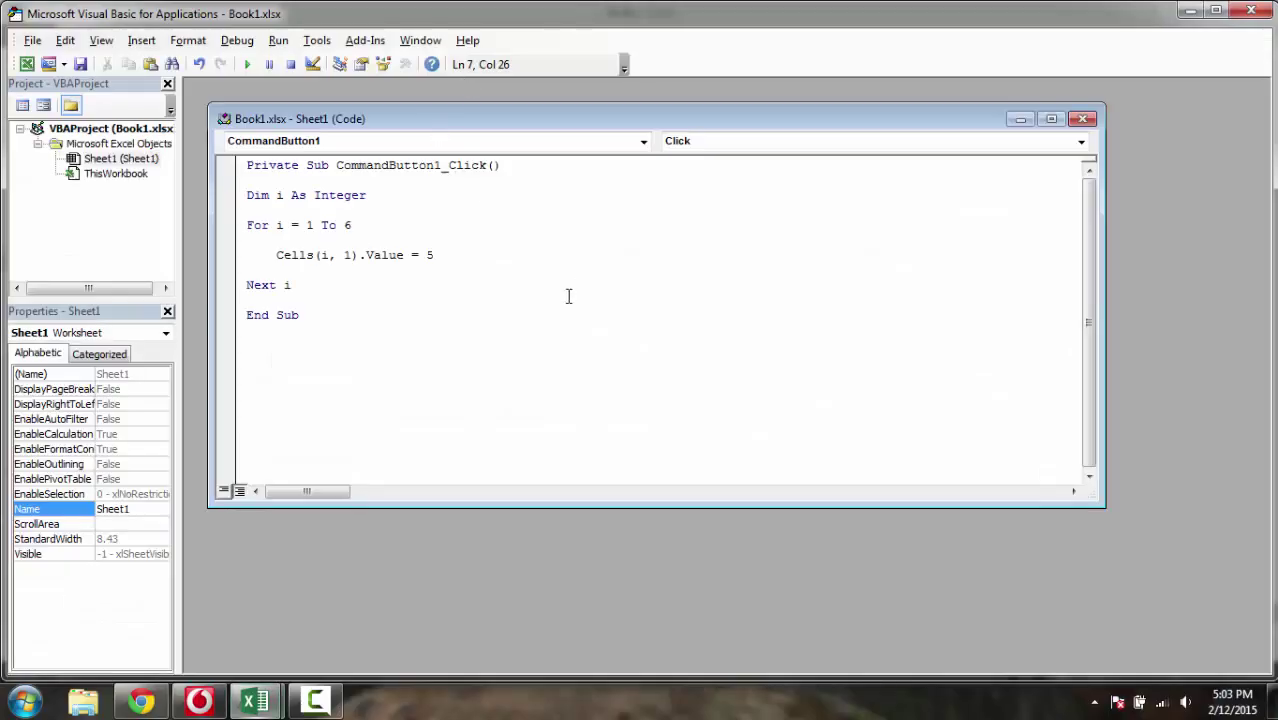
Review the loop code, highlighting the 1 To 6 range and the Cells line writing 5.
double_click(281, 225)
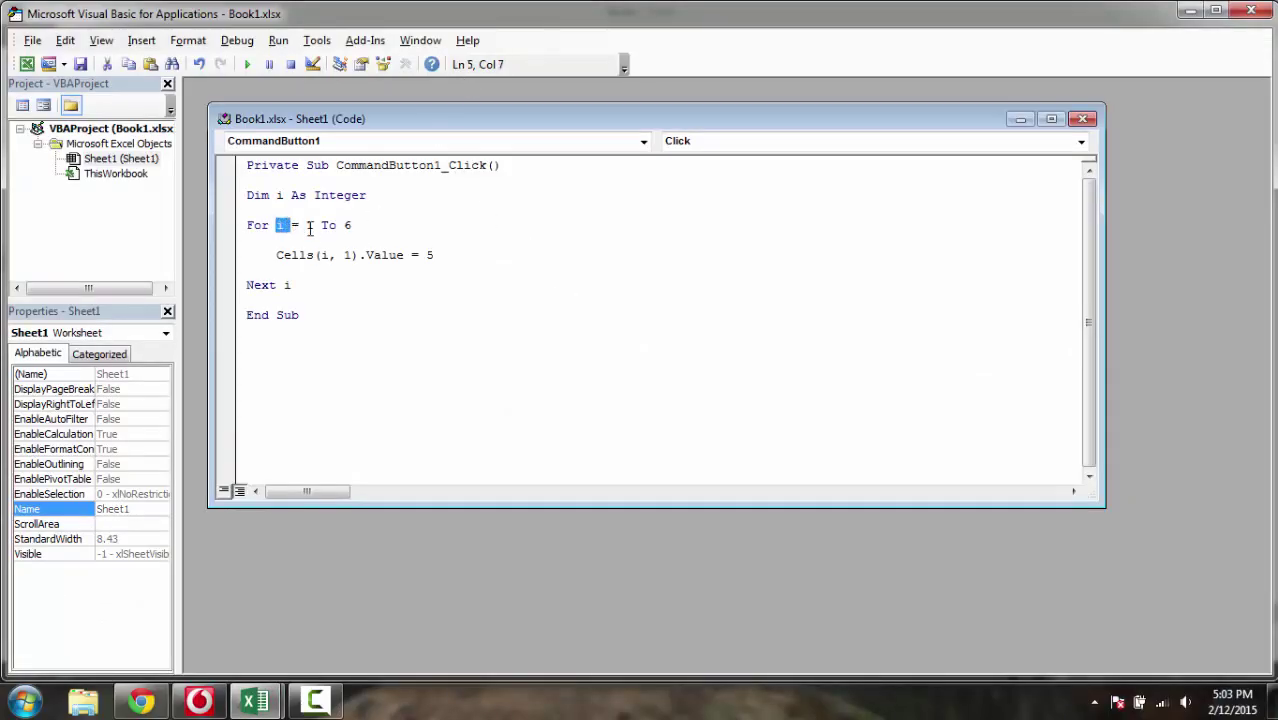
key("shift+Right")
key("shift+Right")
key("shift+Right")
key("Right")
left_click_drag(276, 255, 436, 255)
left_click(458, 250)
left_click_drag(276, 255, 442, 254)
left_click(443, 254)
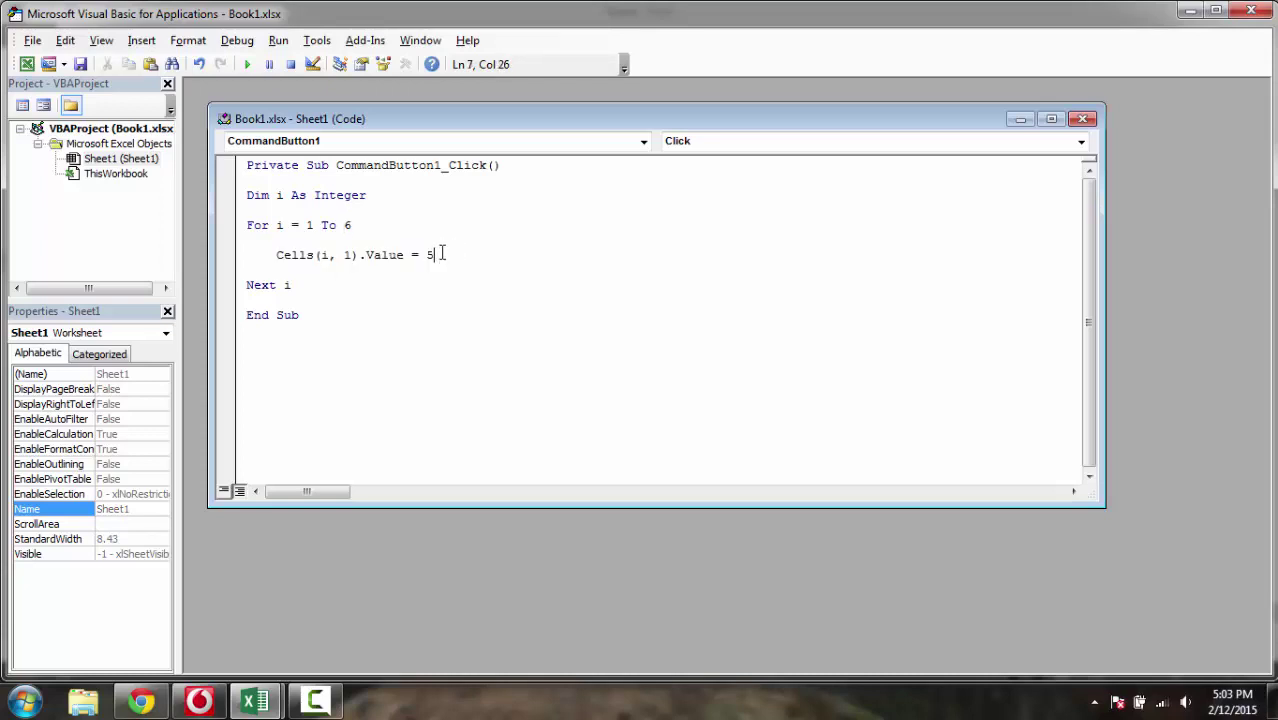
left_click(270, 254)
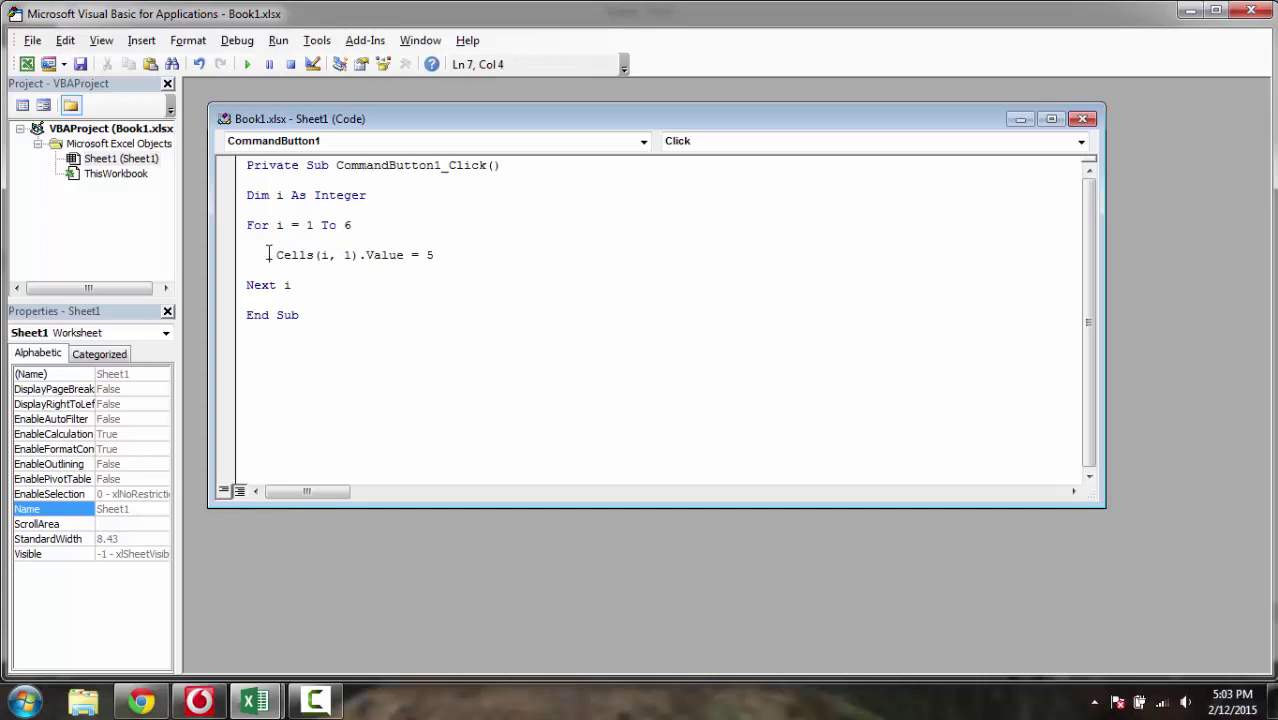
left_click(430, 254)
Add MsgBox ("This was loop example") after the Cells line, fixing the missing closing quote.
key("Return")
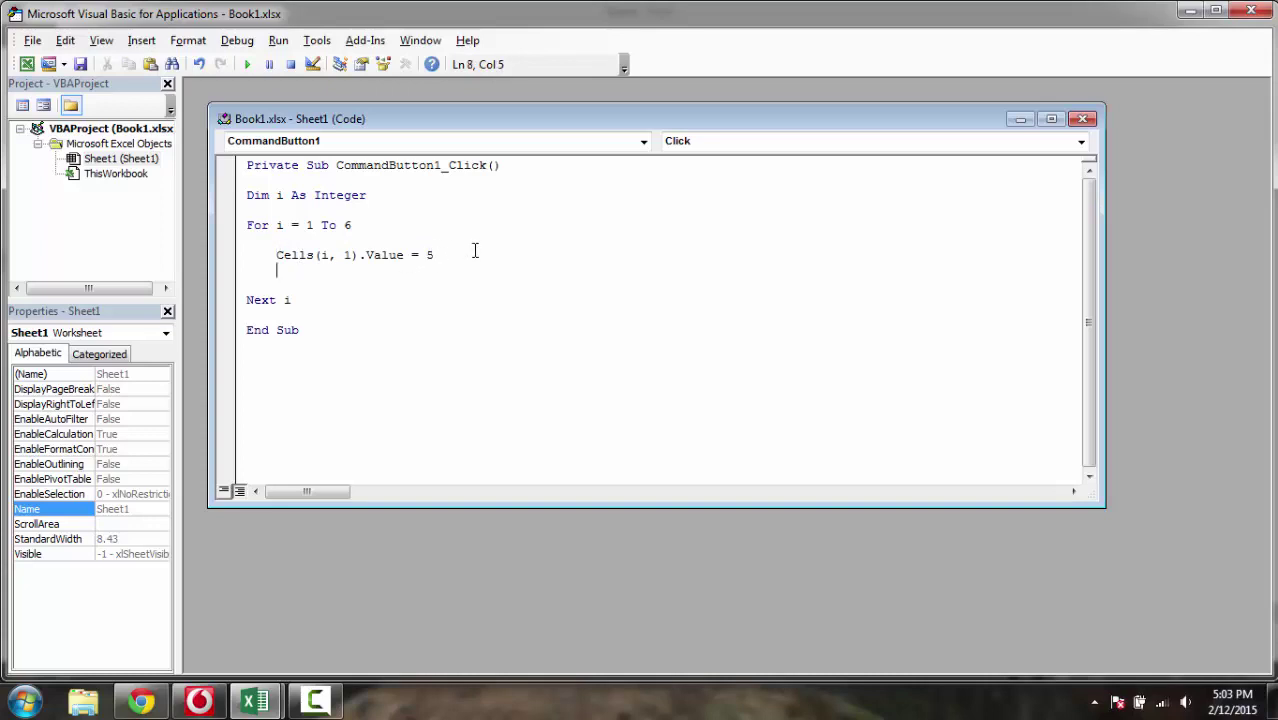
type("Msg")
type("Box (")
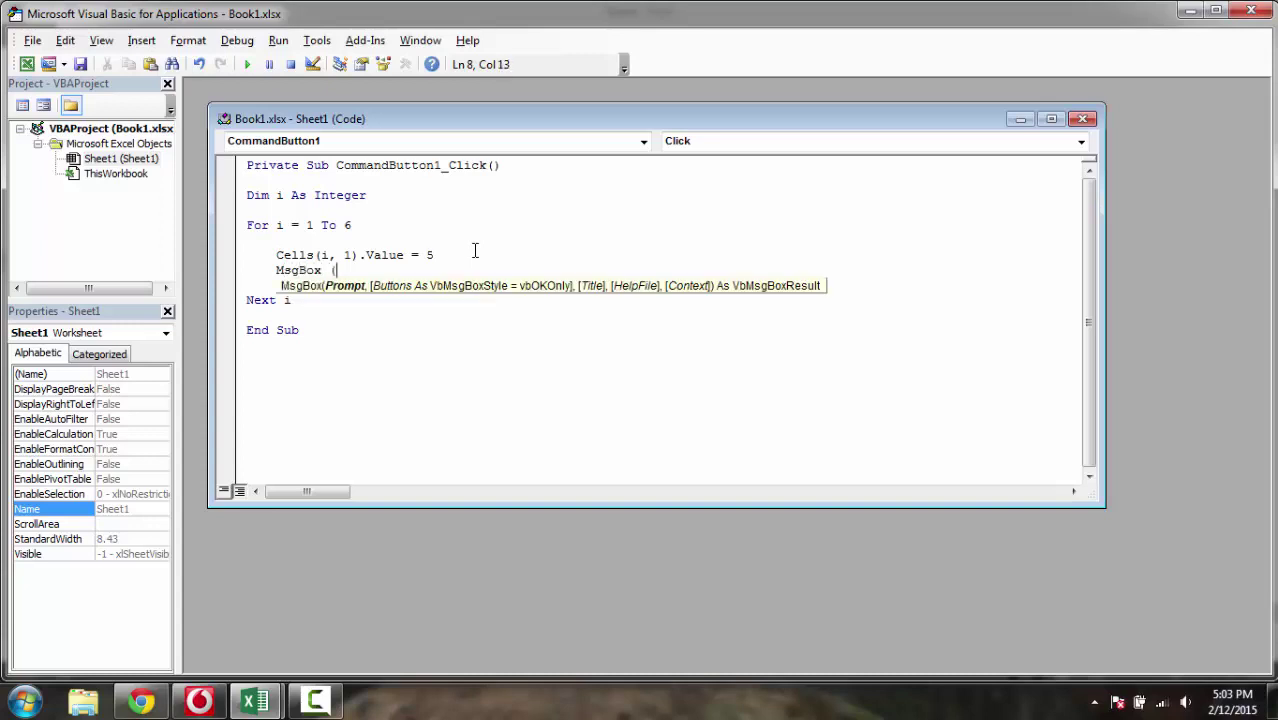
type("\"This w")
type("as loop wa")
key("BackSpace")
key("BackSpace")
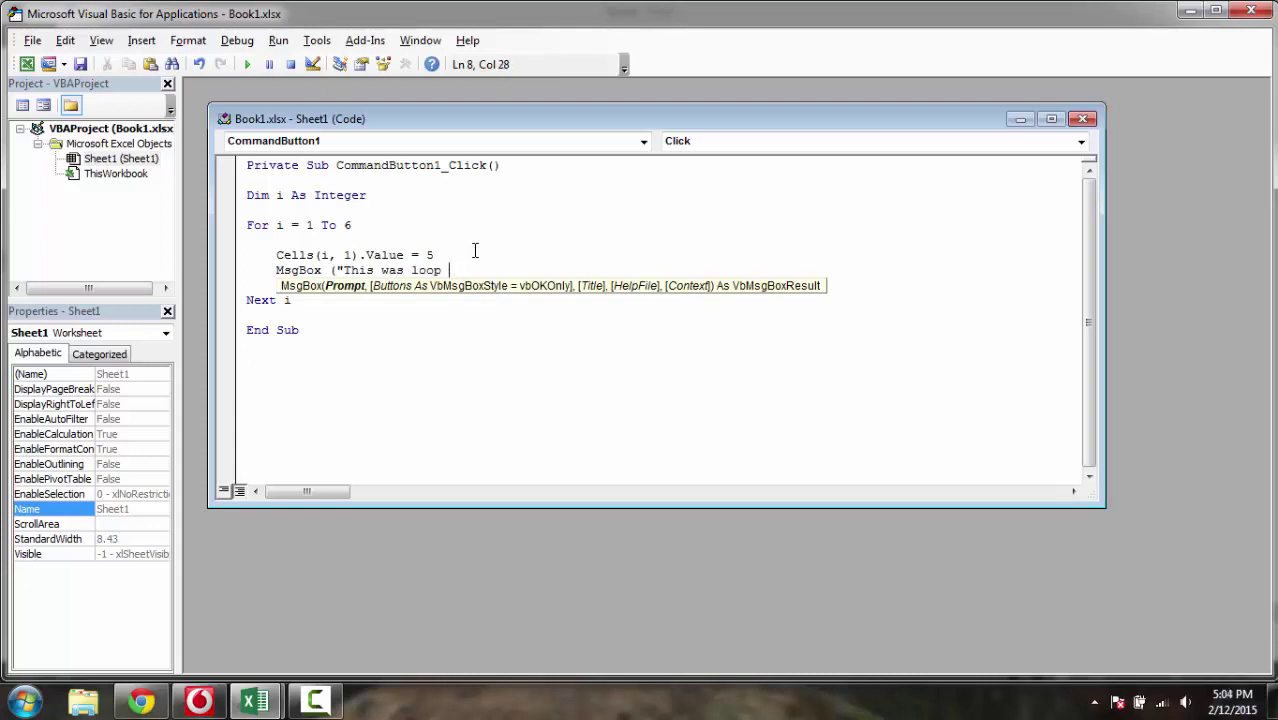
type("example")
left_click(496, 318)
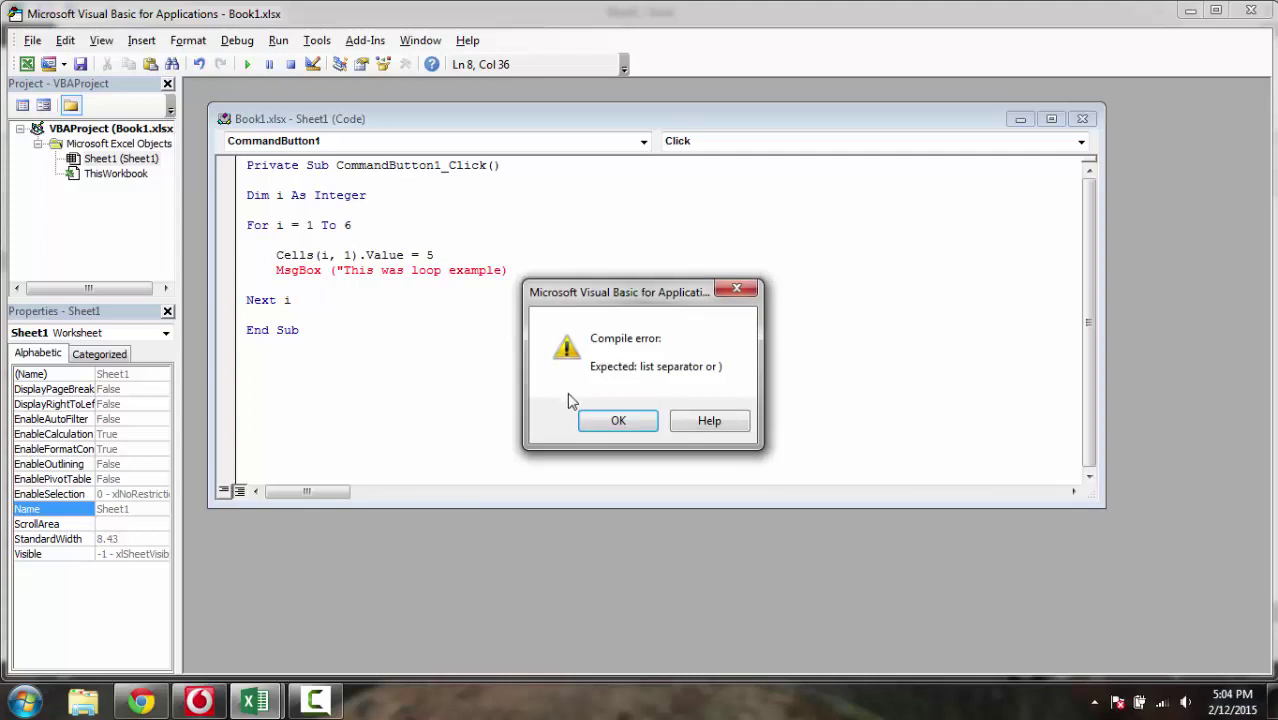
left_click(614, 421)
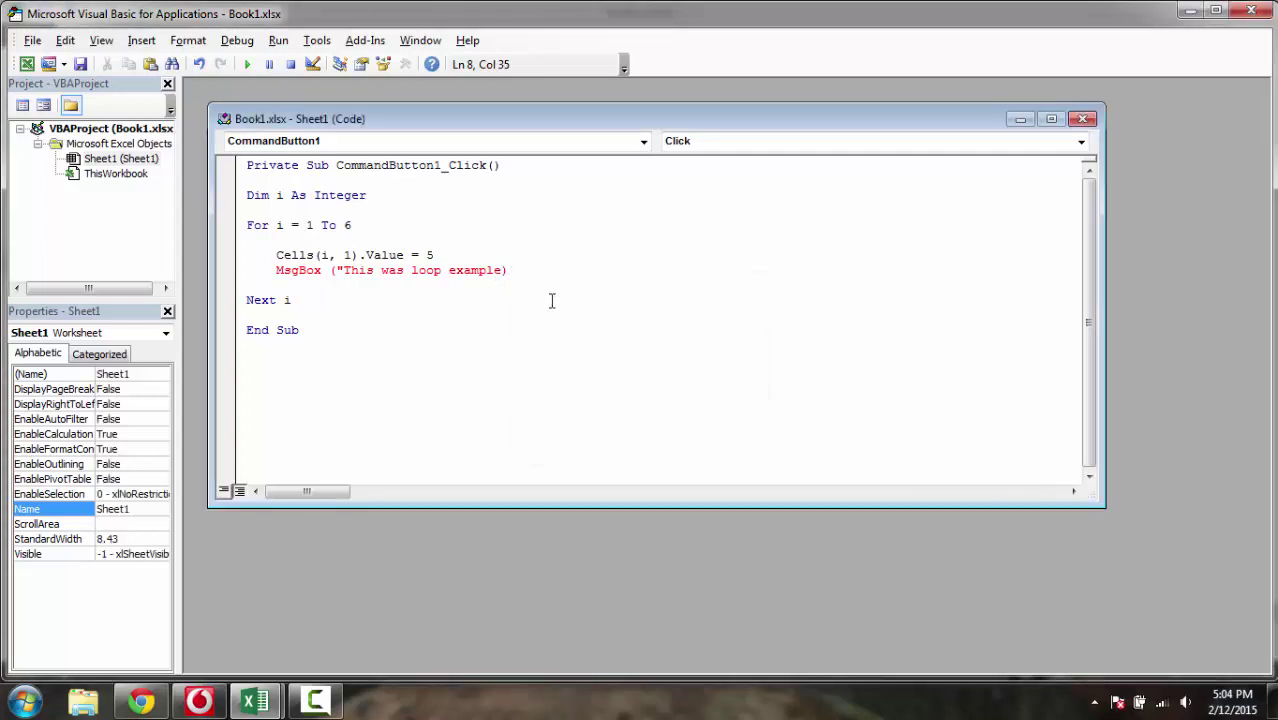
type("\"")
Save the code as a macro-free workbook and return to Sheet1.
key("ctrl+s")
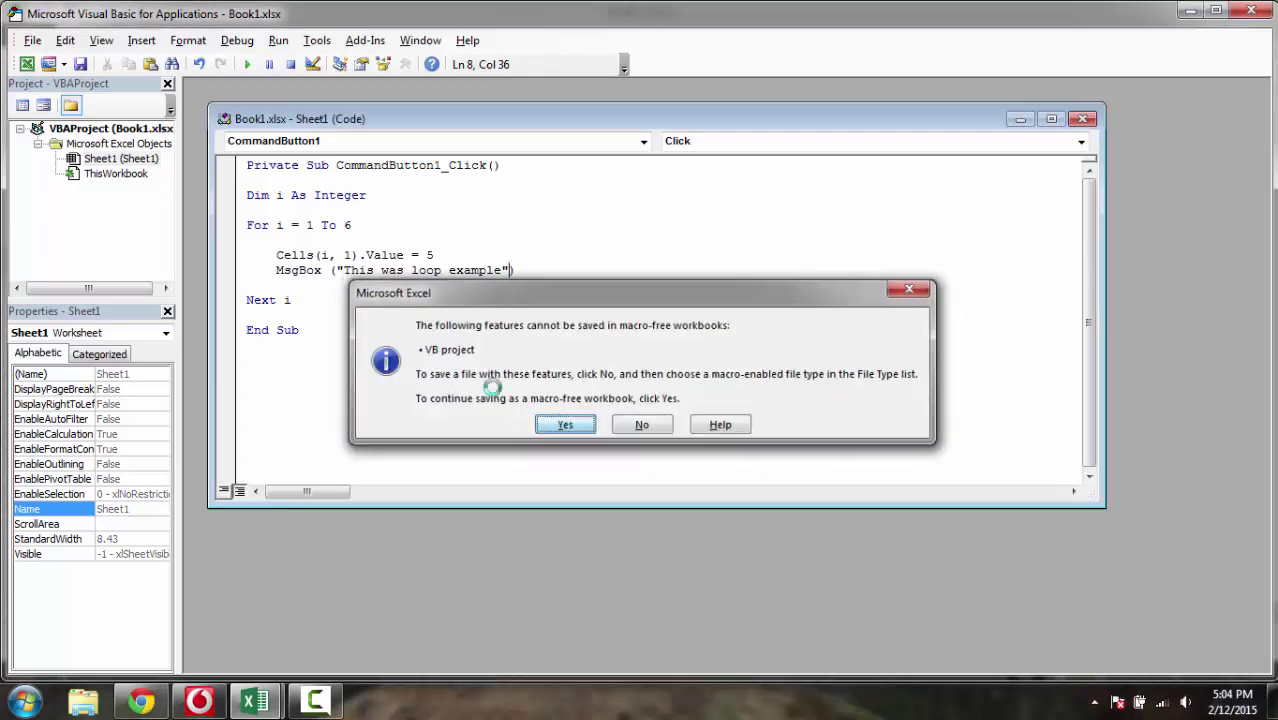
key("Return")
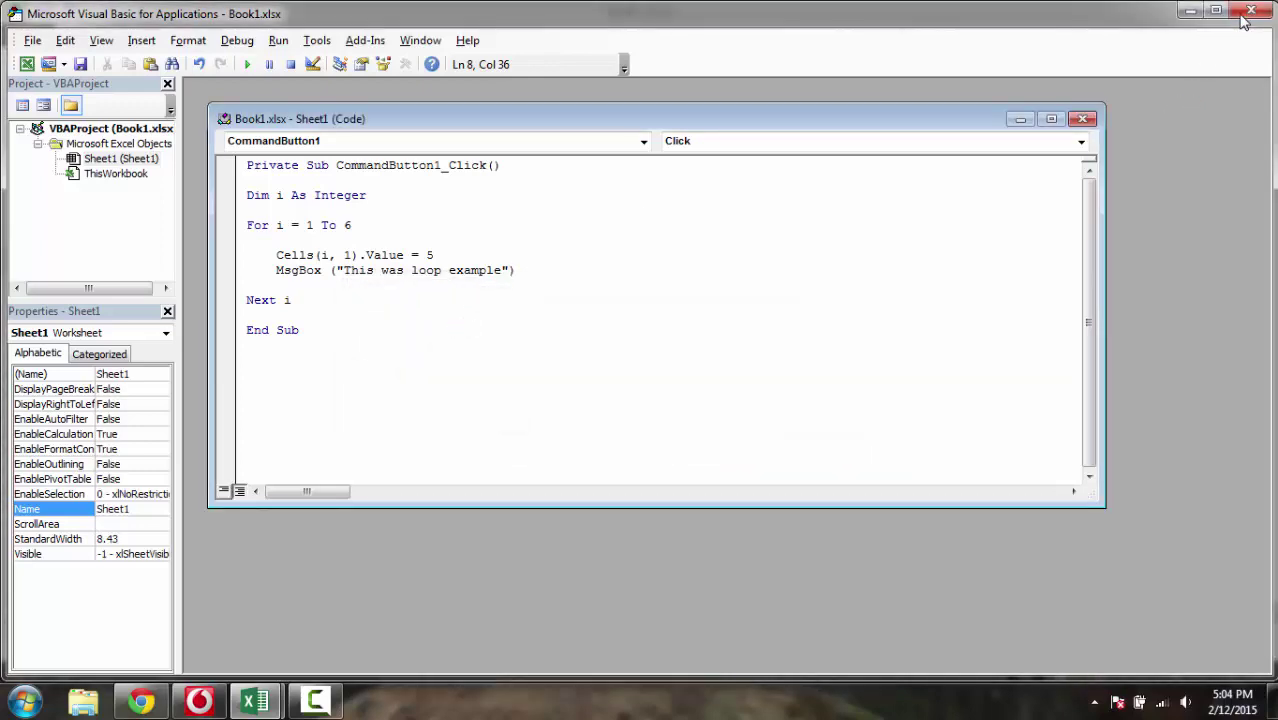
left_click(1246, 14)
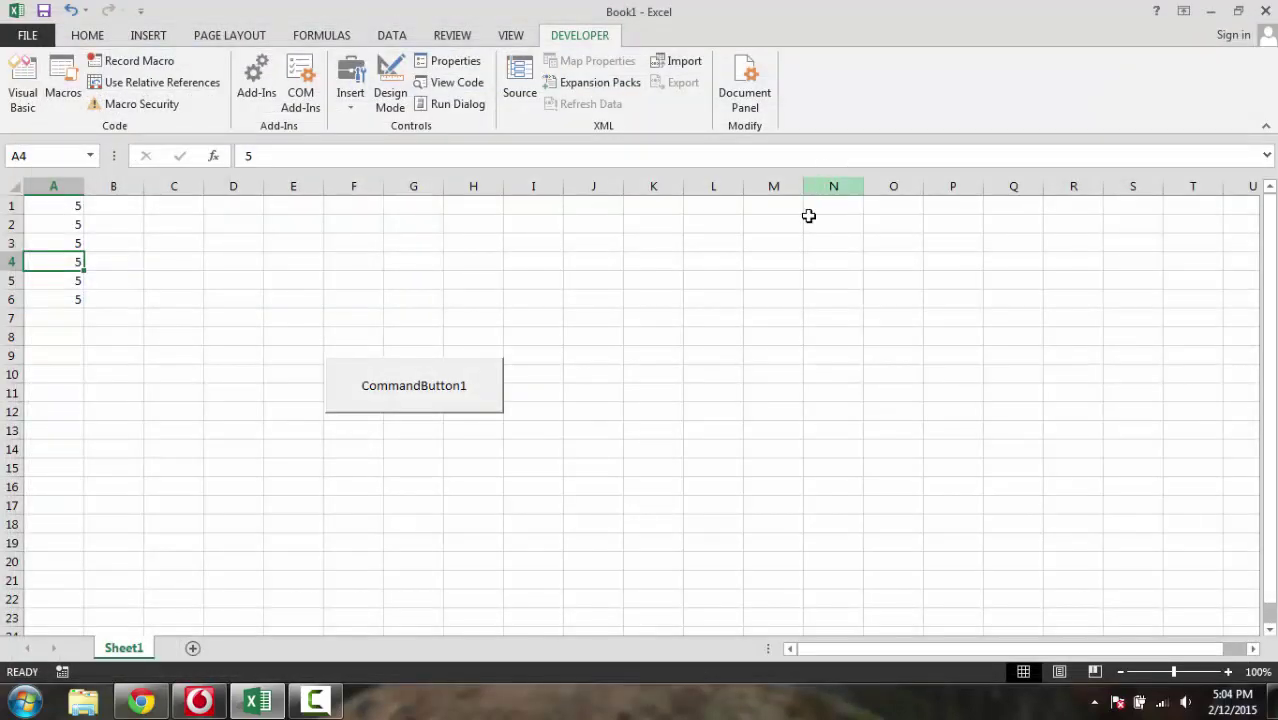
Clear A1:A6 and run CommandButton1 with the new message box.
left_click(77, 300)
left_click_drag(67, 263, 67, 206)
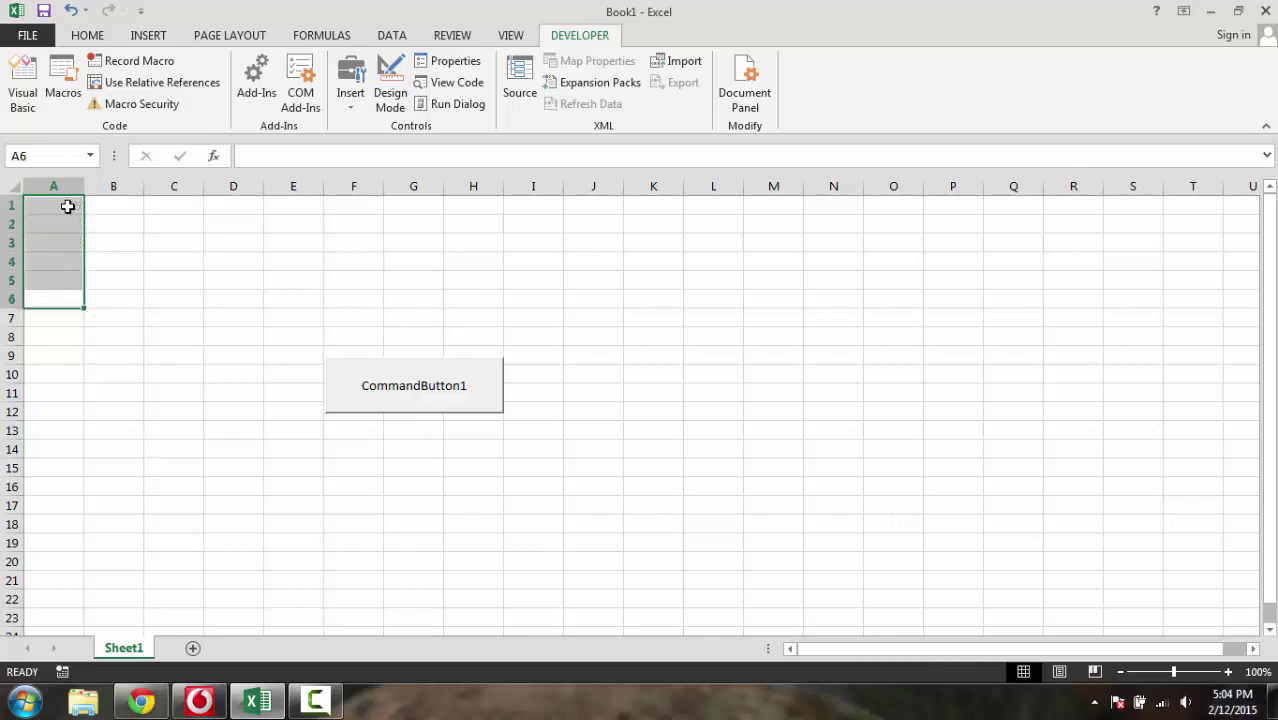
key("Delete")
left_click(112, 303)
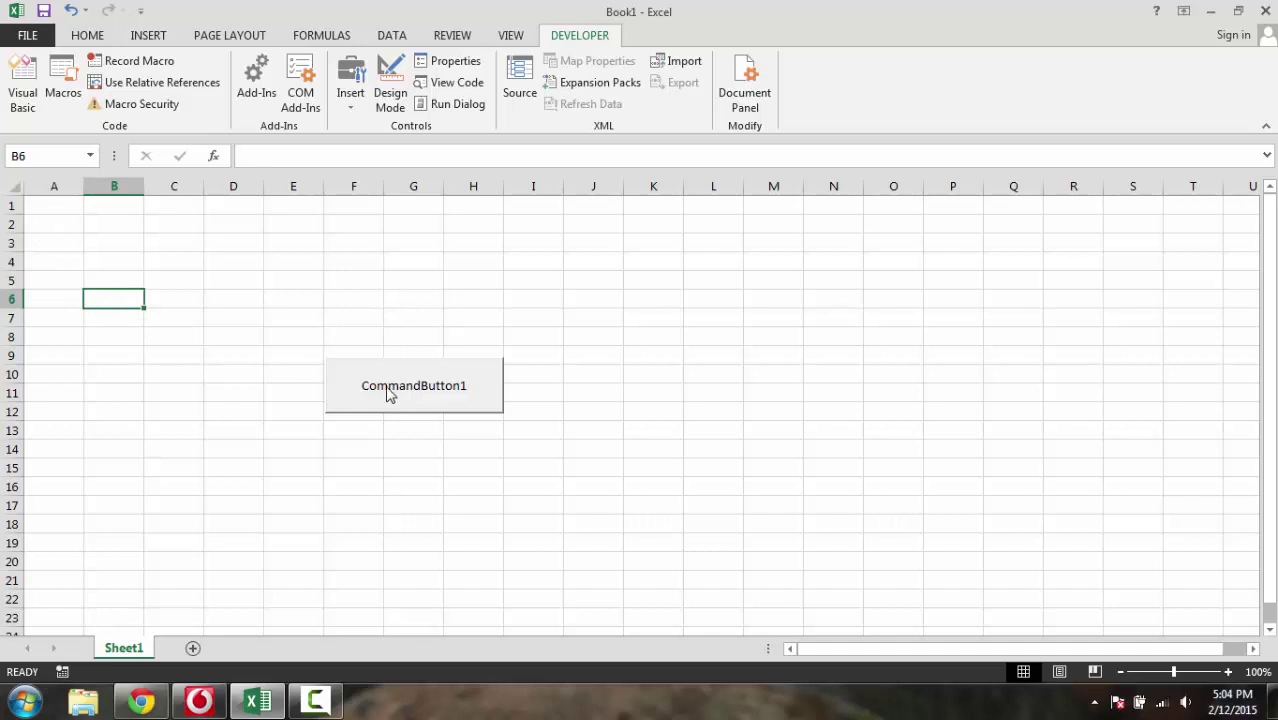
left_click(388, 393)
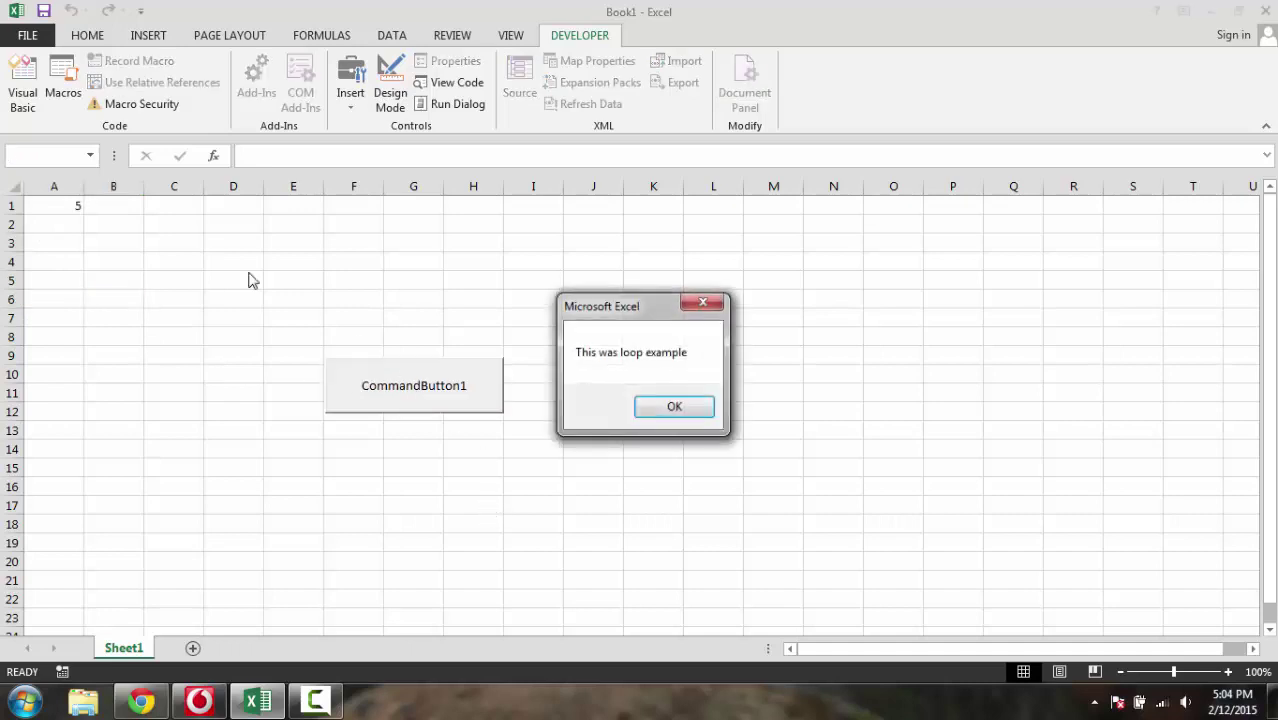
Acknowledge all six 'This was loop example' messages until A1:A6 show 5.
left_click(675, 409)
left_click(657, 410)
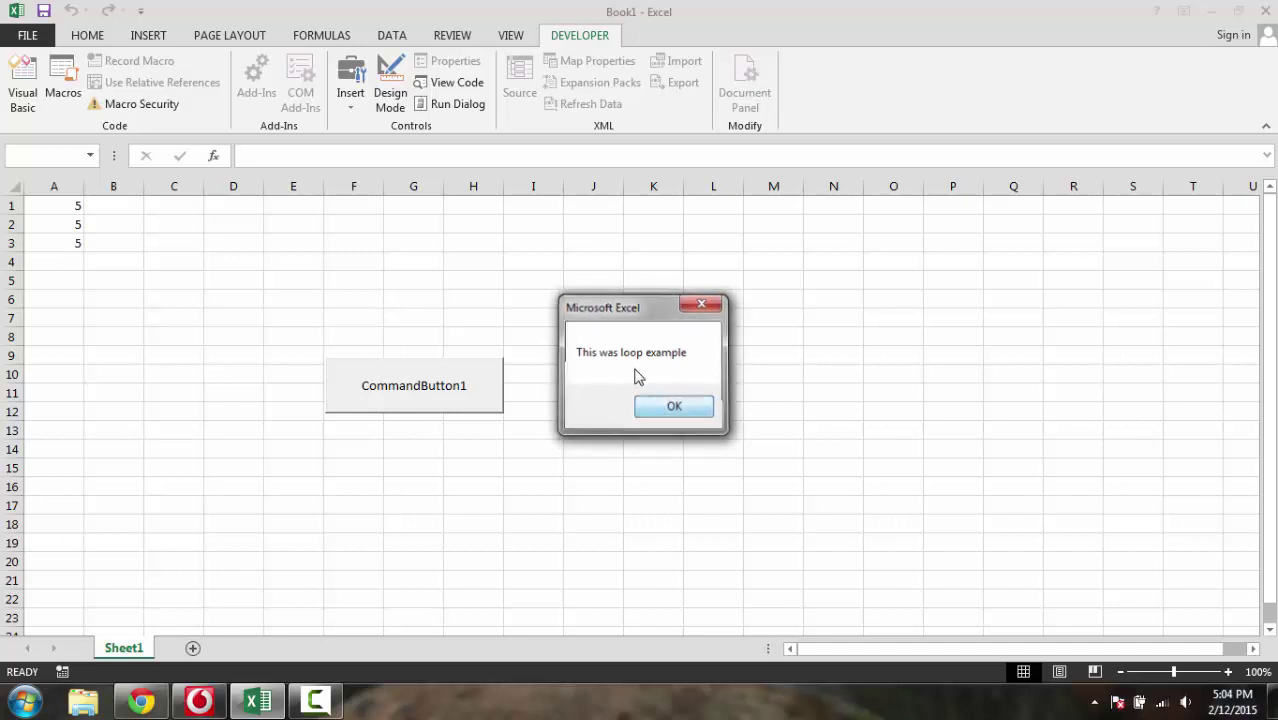
left_click(650, 410)
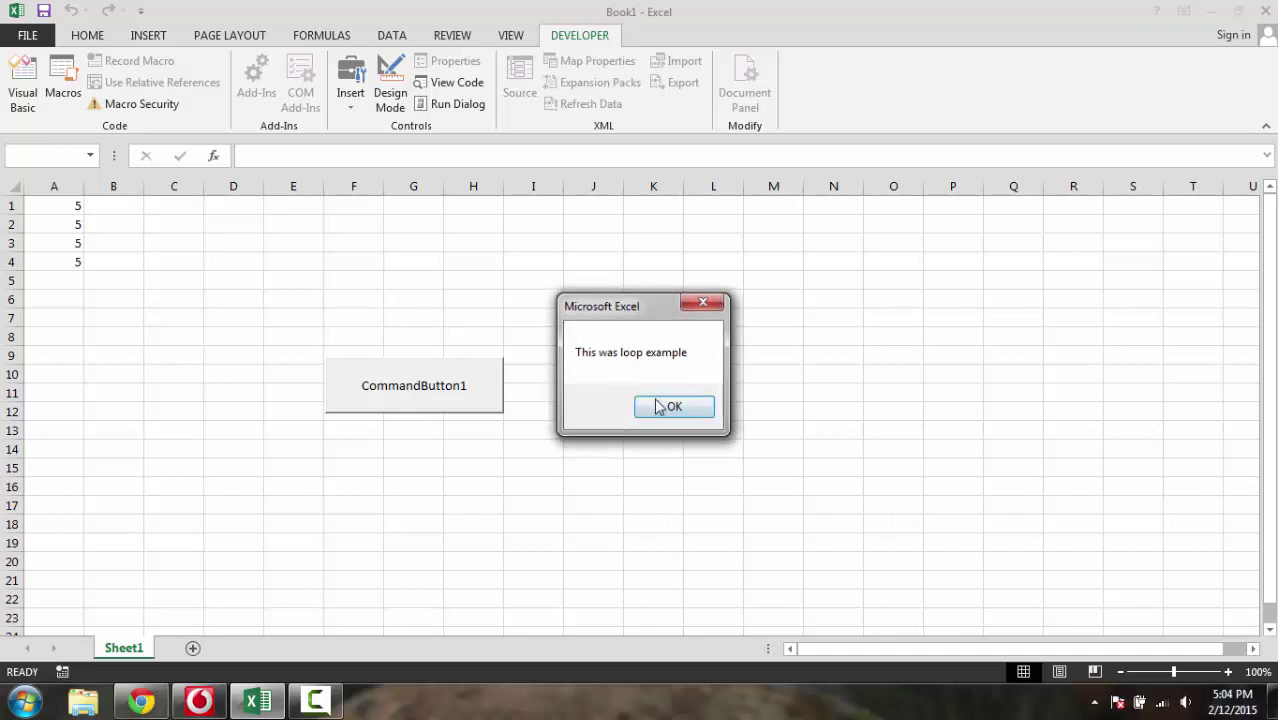
left_click(660, 404)
left_click(674, 410)
left_click(670, 407)
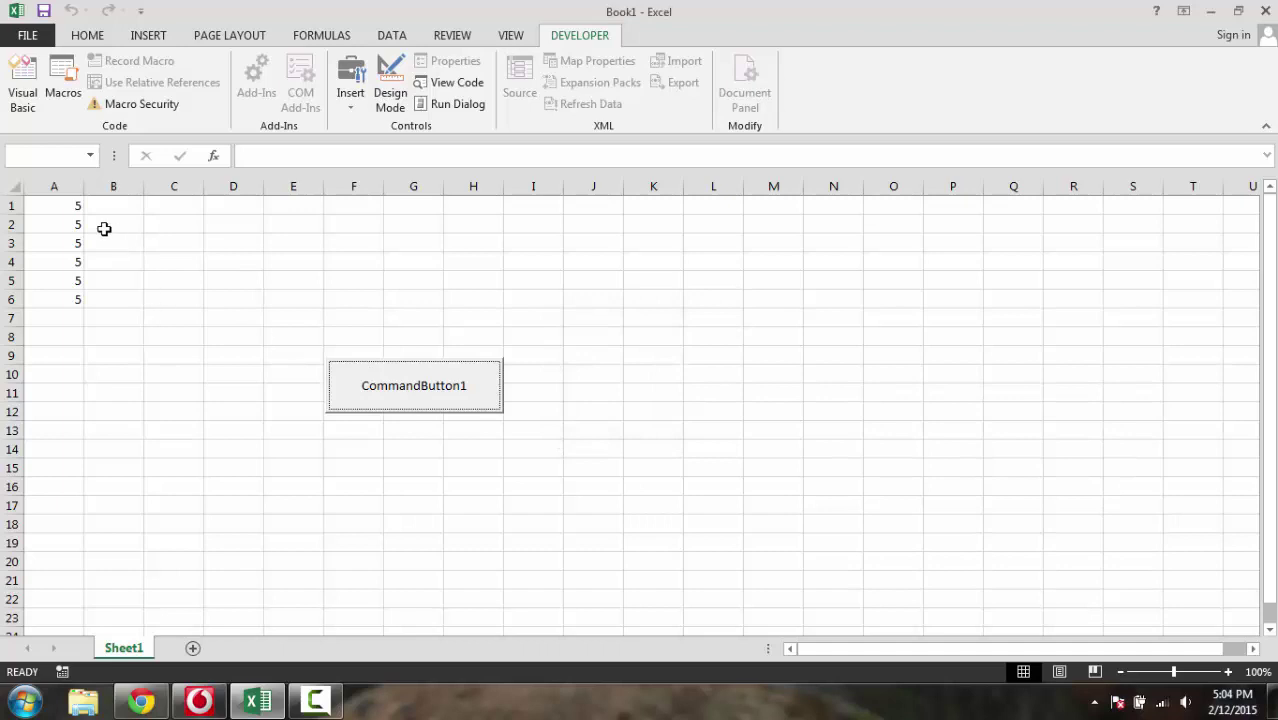
left_click_drag(80, 205, 80, 290)
left_click(168, 298)
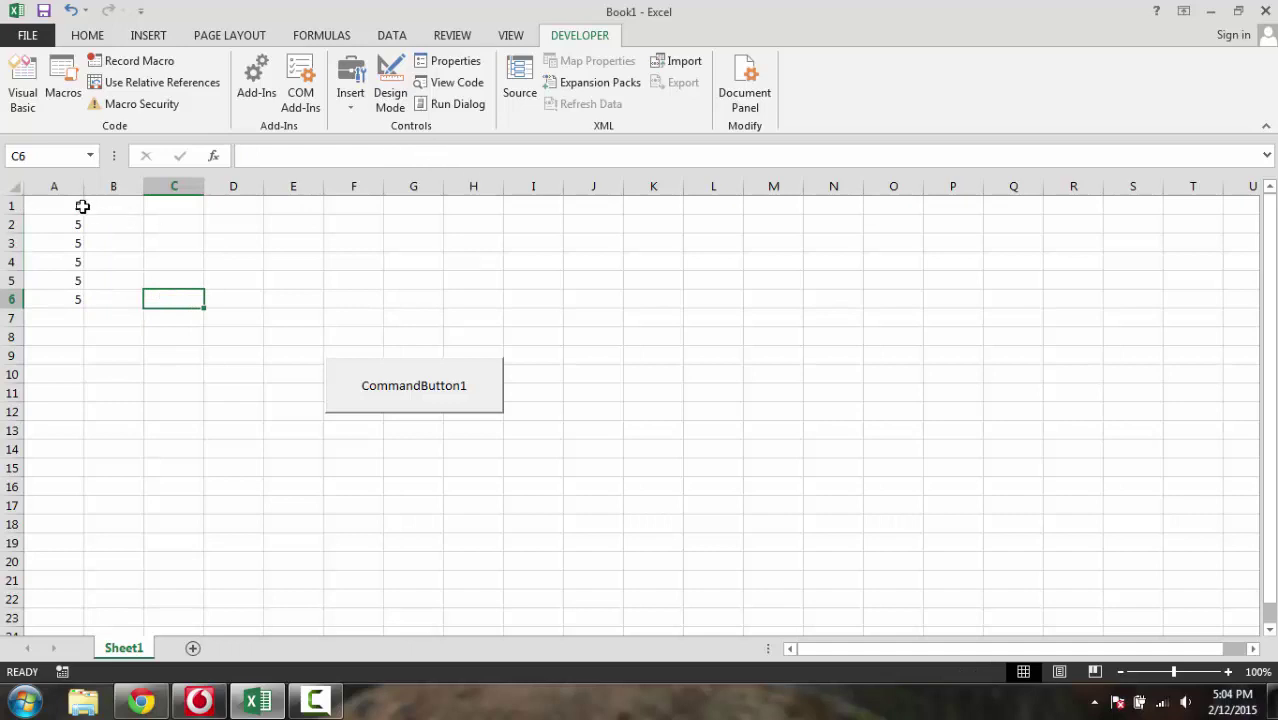
left_click_drag(80, 206, 85, 298)
left_click(191, 300)
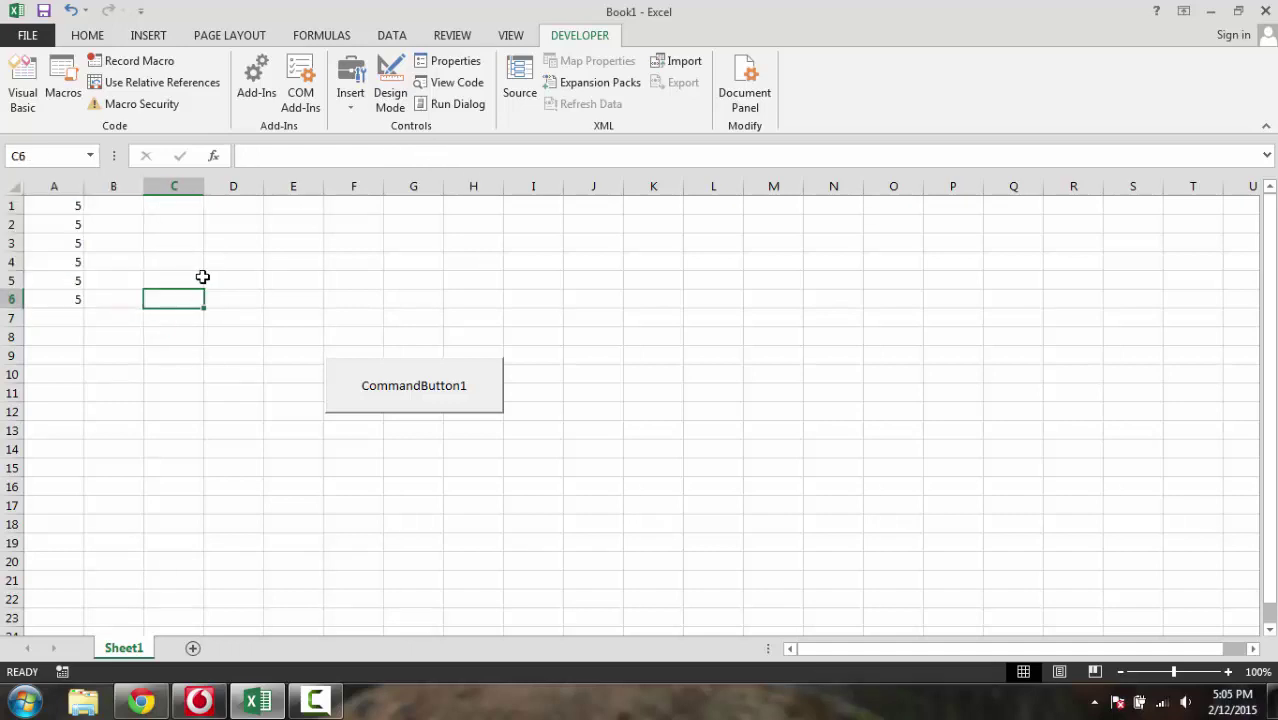